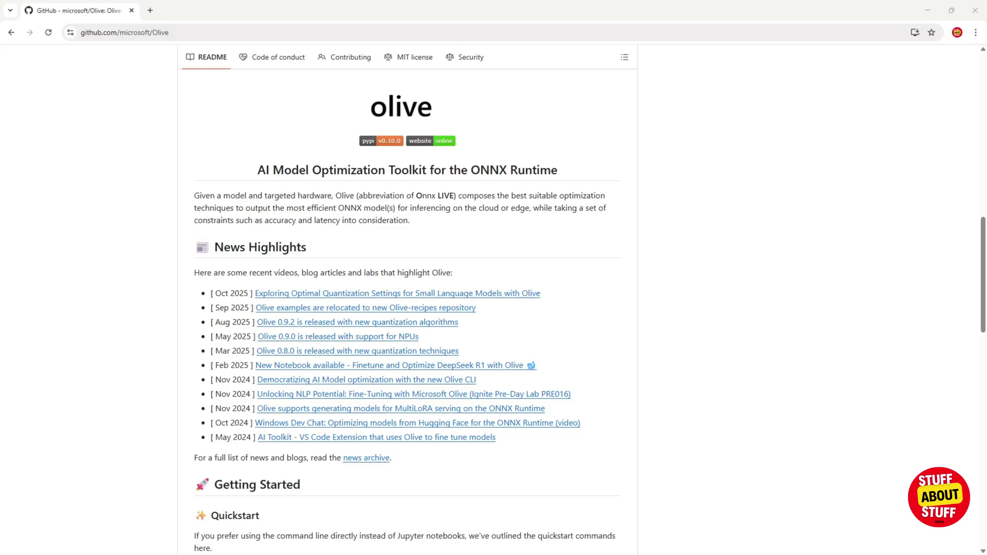
drag(983, 287, 983, 378)
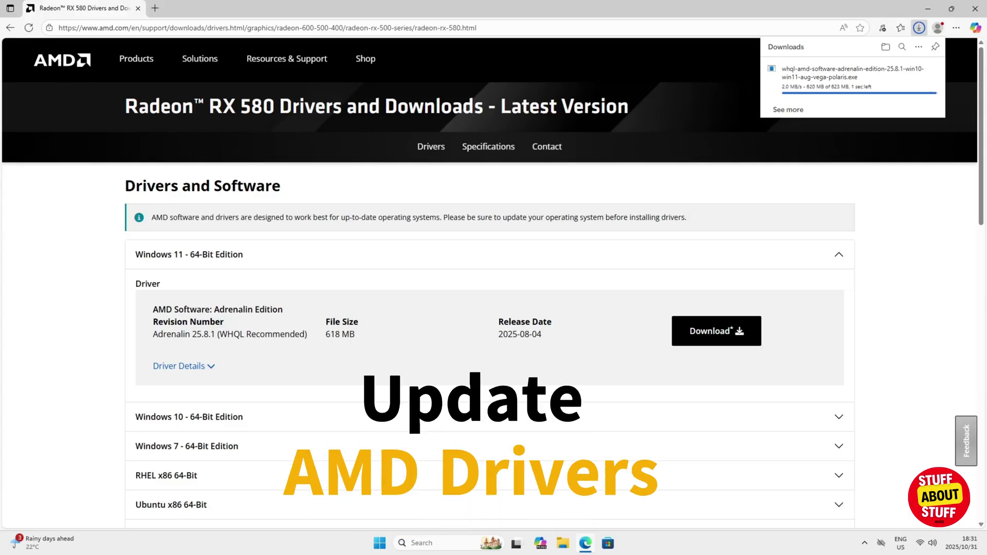
Run the downloaded AMD Software Adrenalin Edition 25.8.1 installer from the Downloads folder.
click(885, 48)
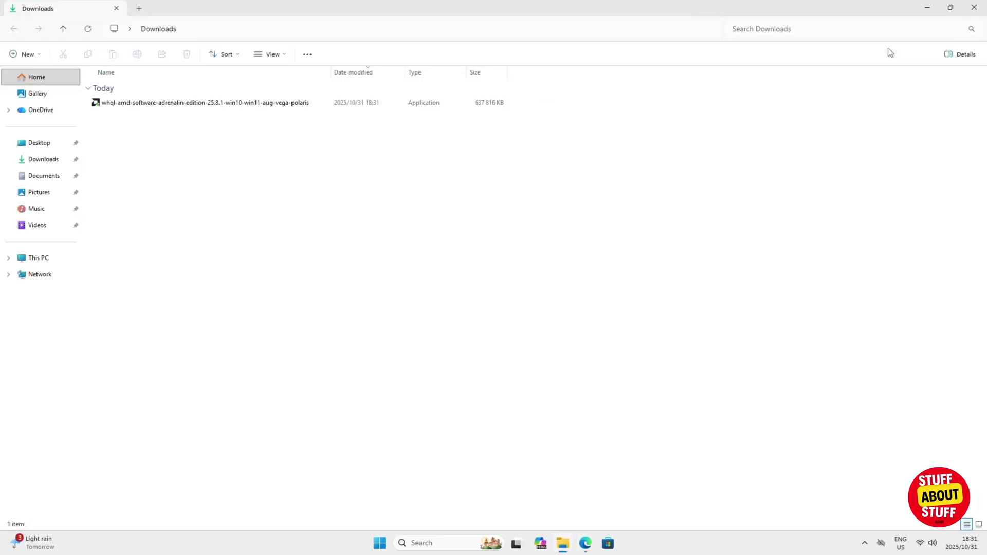
click(305, 103)
double_click(303, 104)
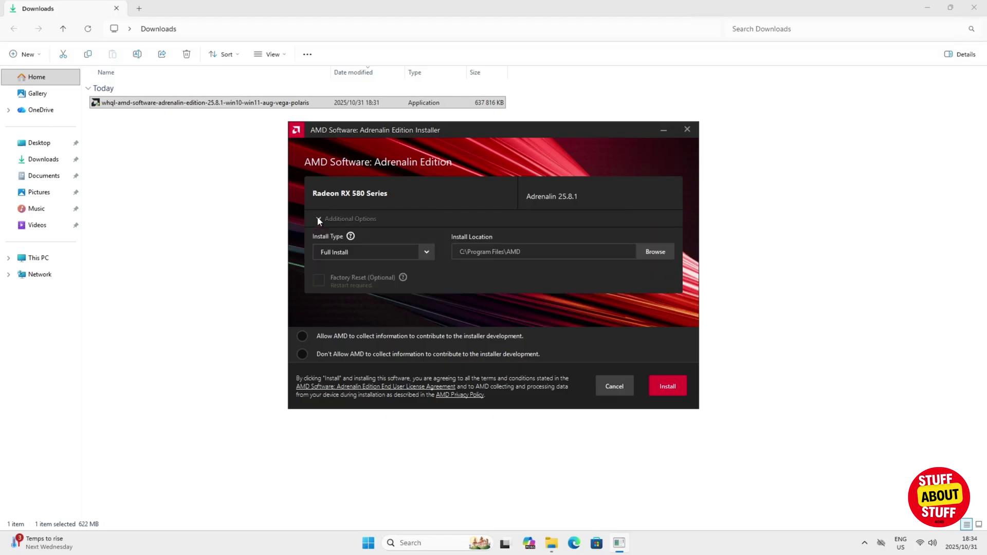
Install AMD Software: Adrenalin Edition without allowing AMD to collect information, finish the setup, and open the Windows power options.
click(302, 354)
click(672, 390)
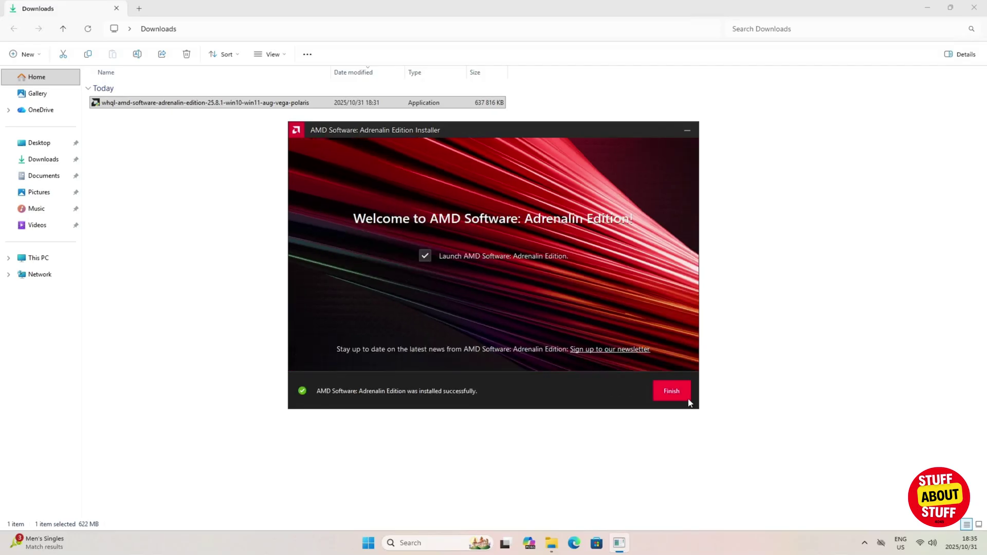
click(688, 399)
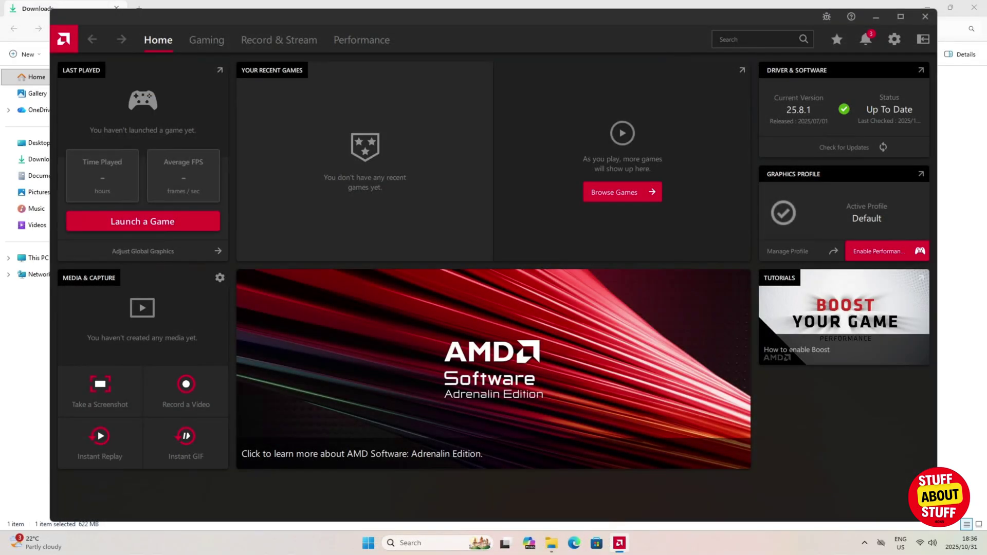
click(368, 543)
click(621, 508)
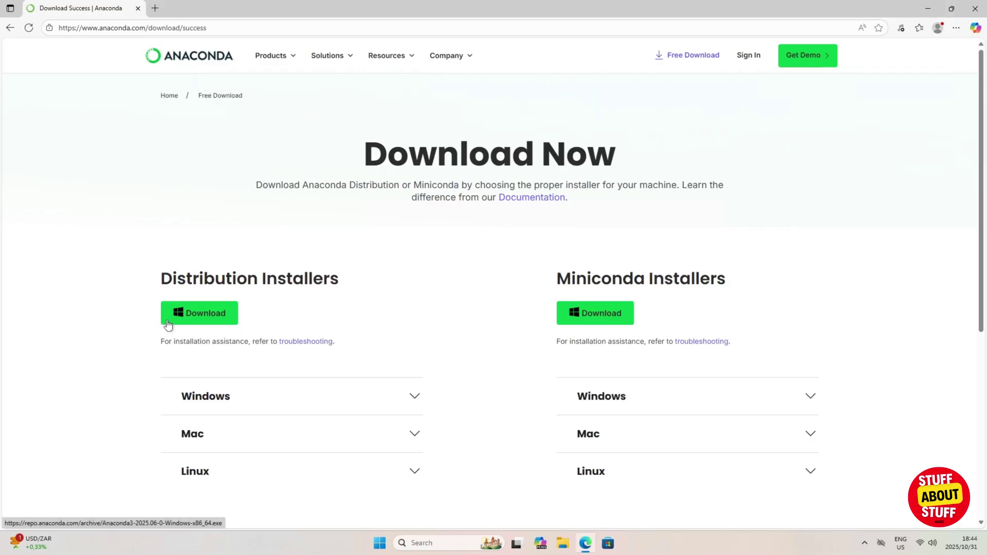
Download the Anaconda Distribution installer for Windows and run Anaconda3-2025.06-0-Windows-x86_64 from the Downloads folder.
click(167, 324)
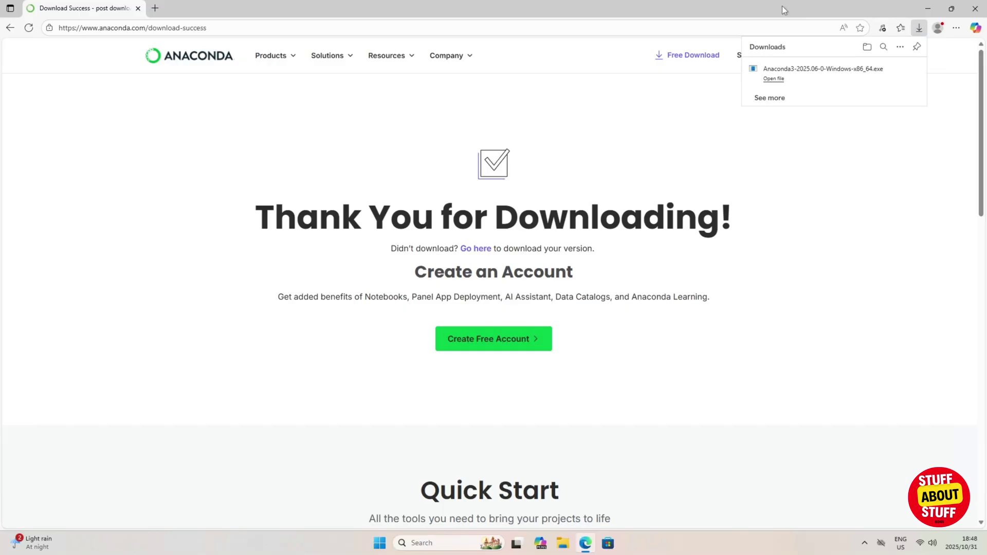
click(895, 71)
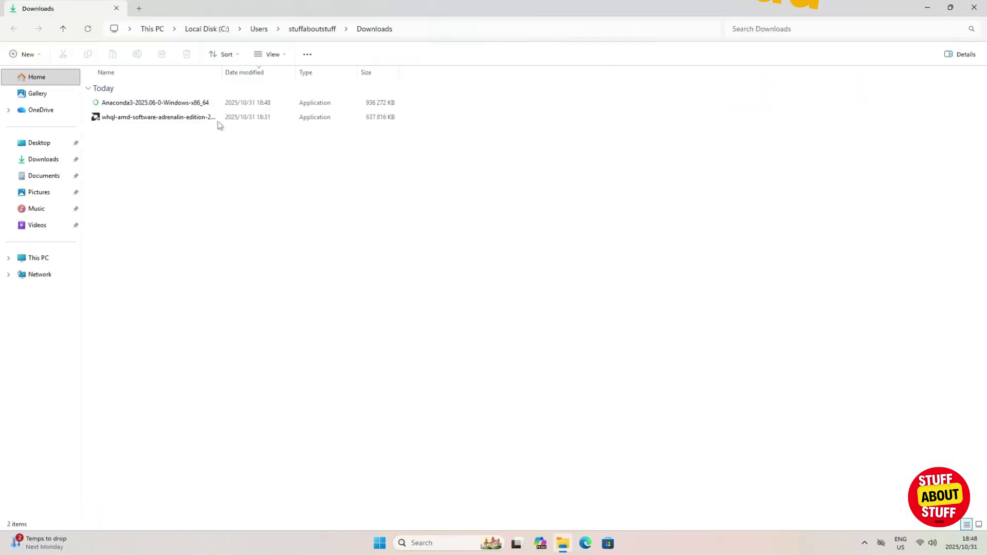
double_click(211, 103)
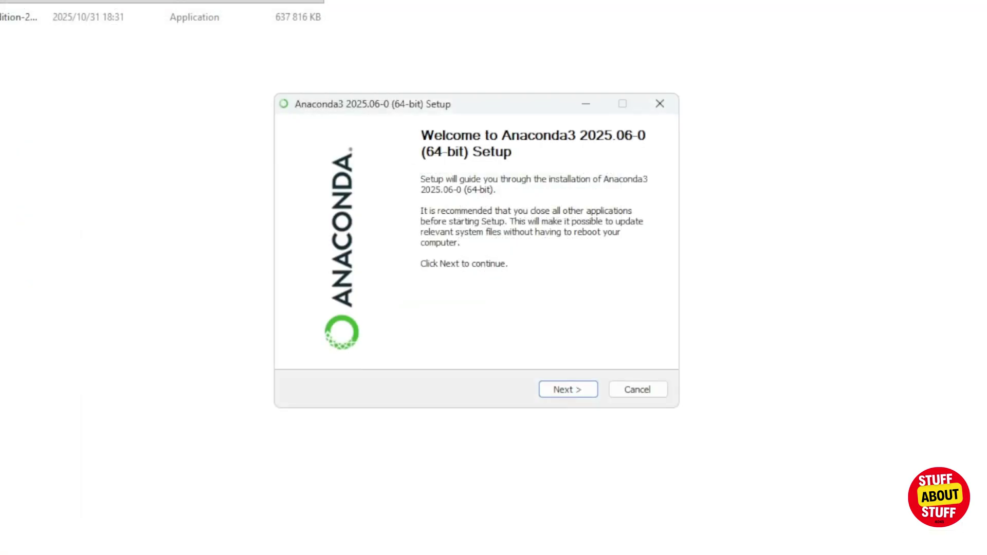
Accept the Anaconda3 licence agreement and keep the default destination folder for the installation.
click(593, 393)
click(592, 394)
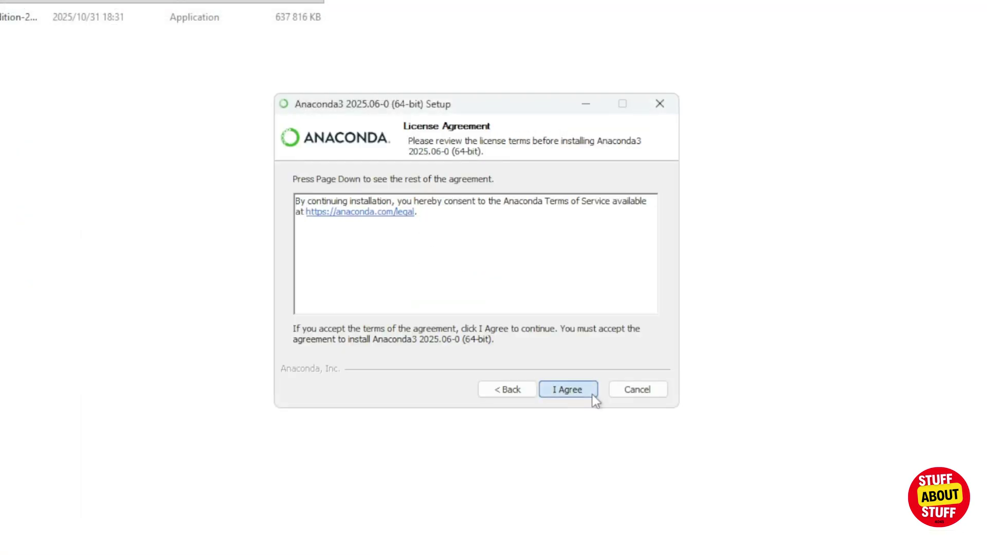
click(592, 394)
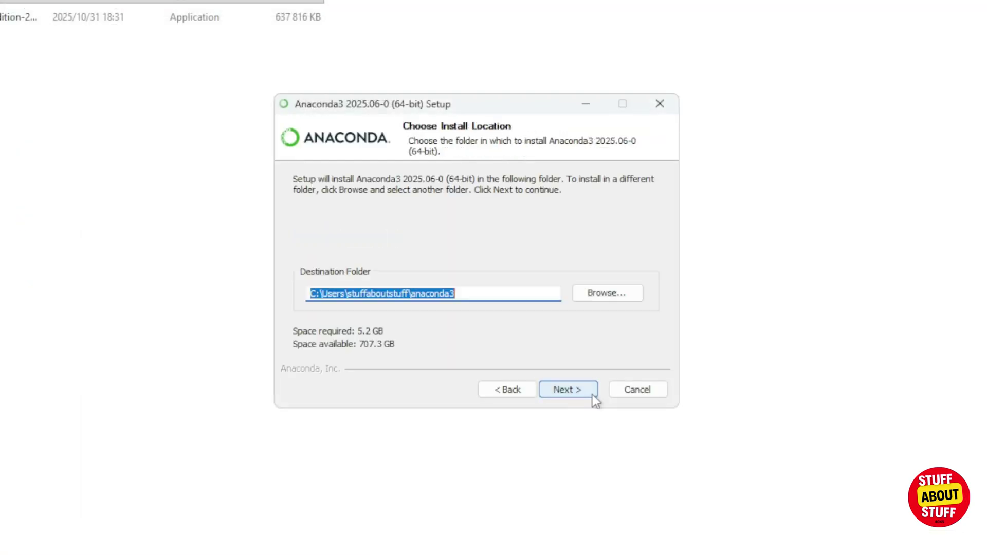
click(592, 394)
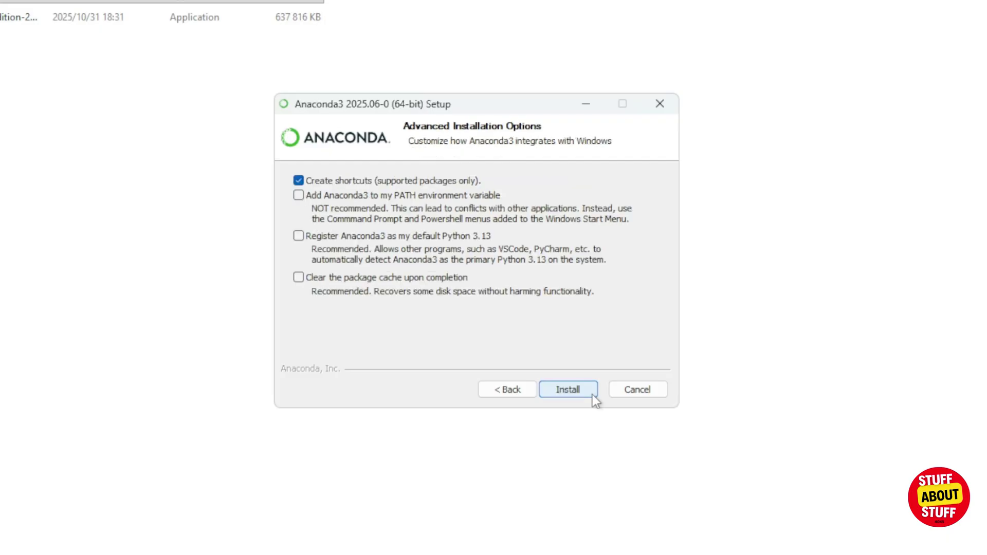
Install Anaconda3 registered as the default Python 3.13, with the package cache cleared upon completion.
click(299, 238)
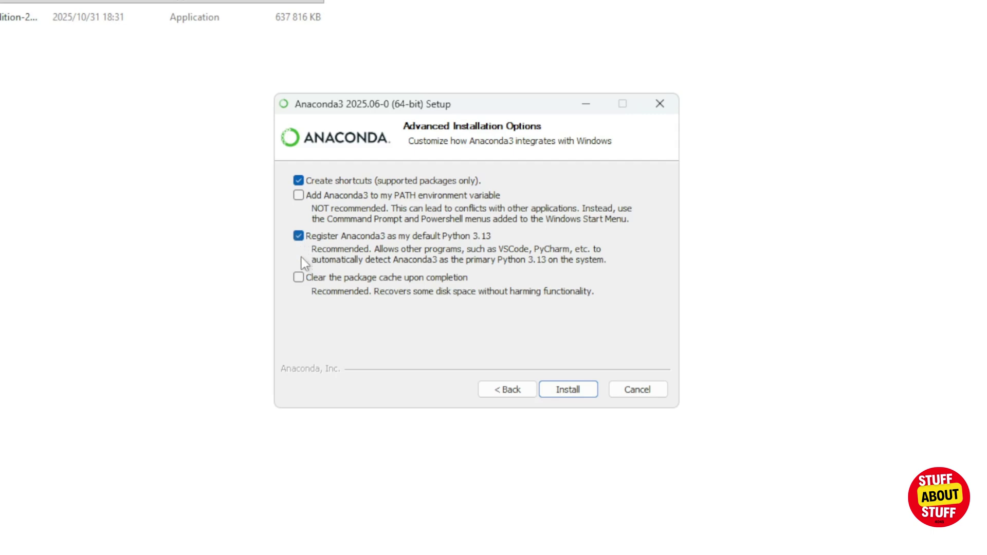
click(298, 279)
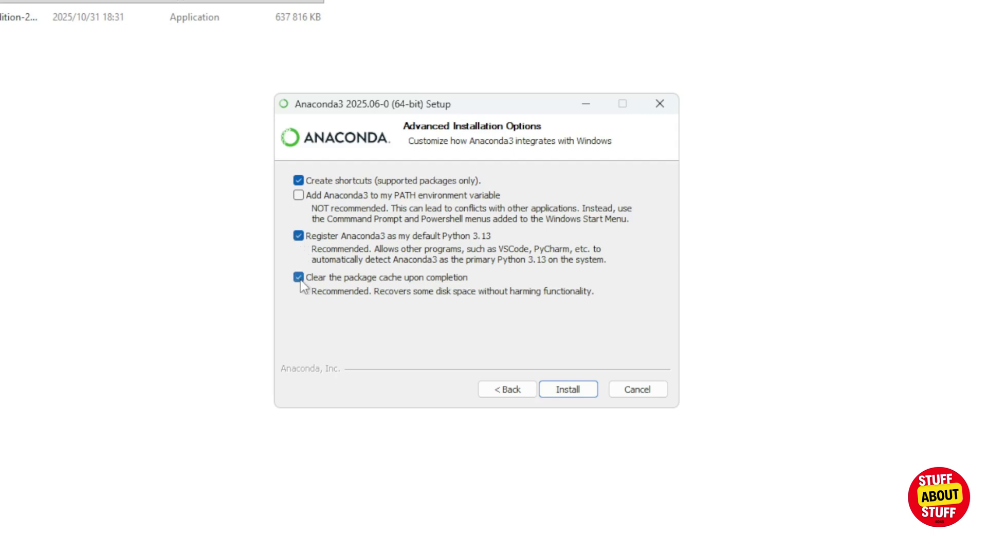
click(581, 393)
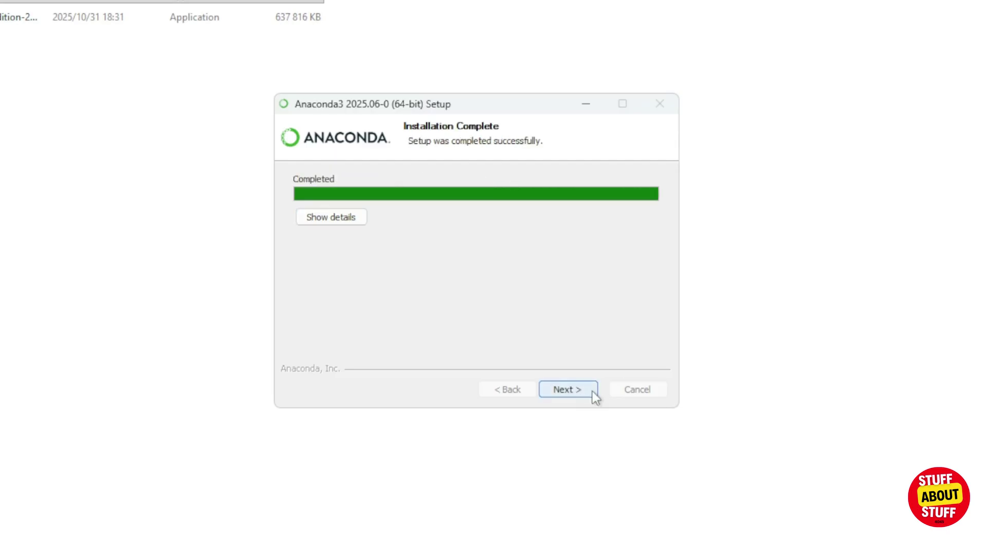
Finish the Anaconda3 setup with both Launch Anaconda Navigator and Welcome to Anaconda turned off.
click(593, 391)
click(592, 390)
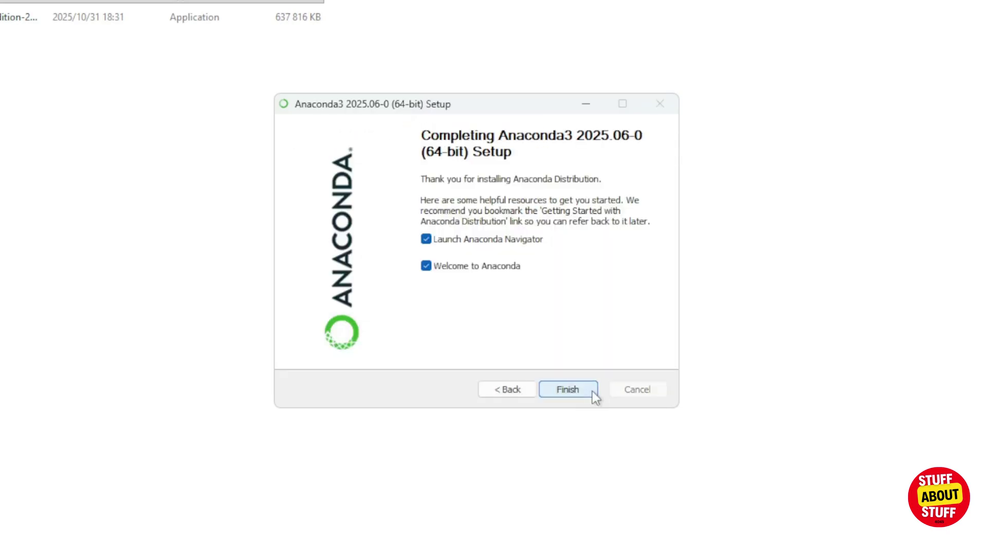
click(426, 239)
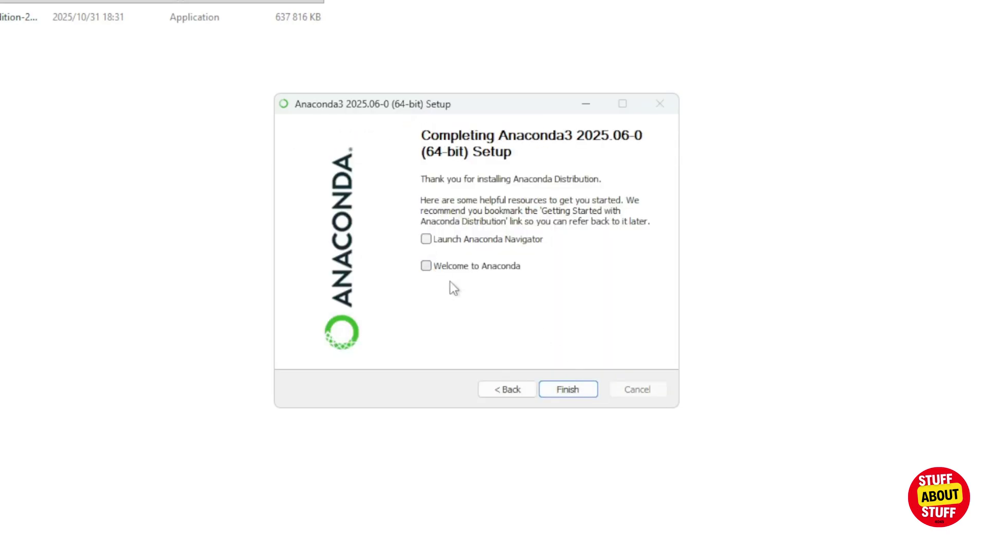
click(586, 394)
Restart the computer.
click(379, 544)
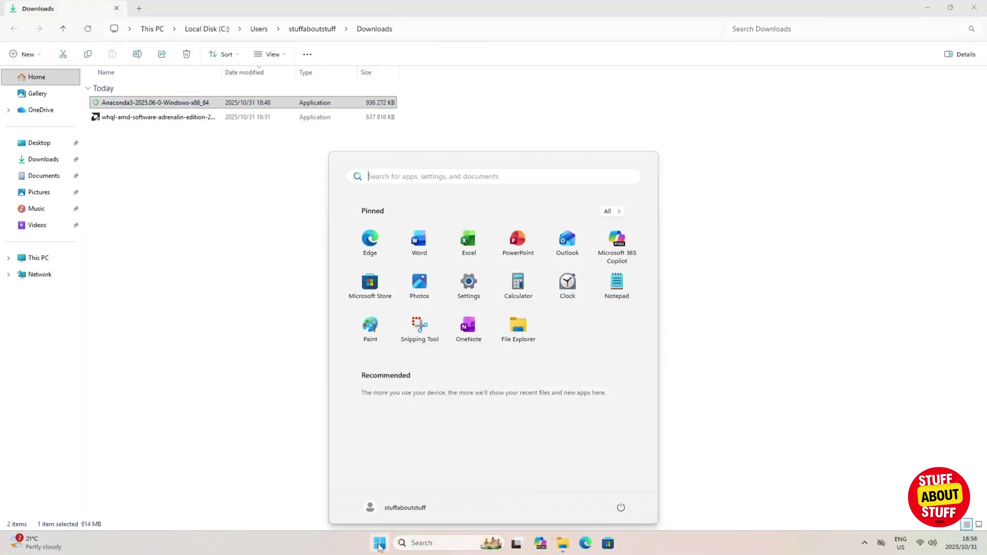
click(620, 508)
click(623, 485)
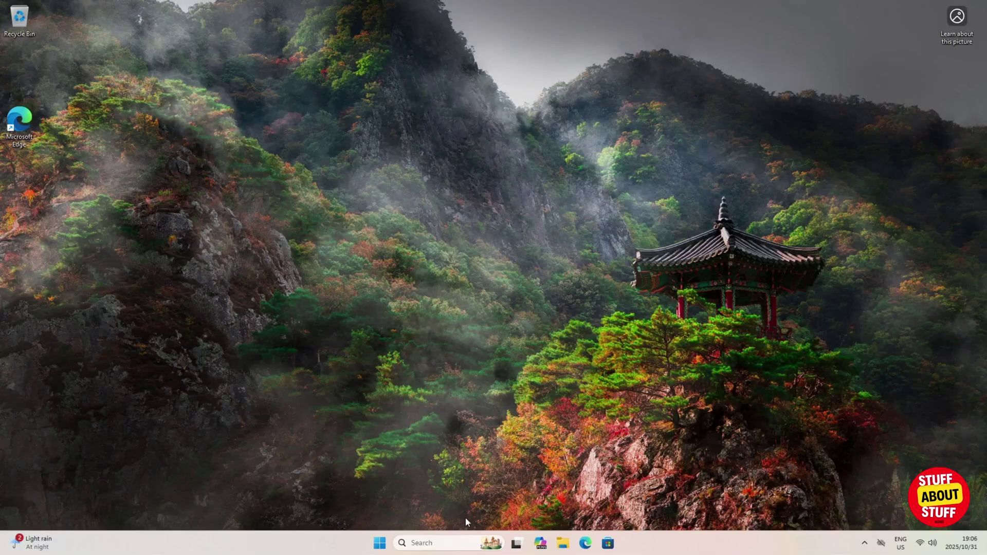
Search Windows for "anaconda" and open Anaconda Prompt.
click(470, 543)
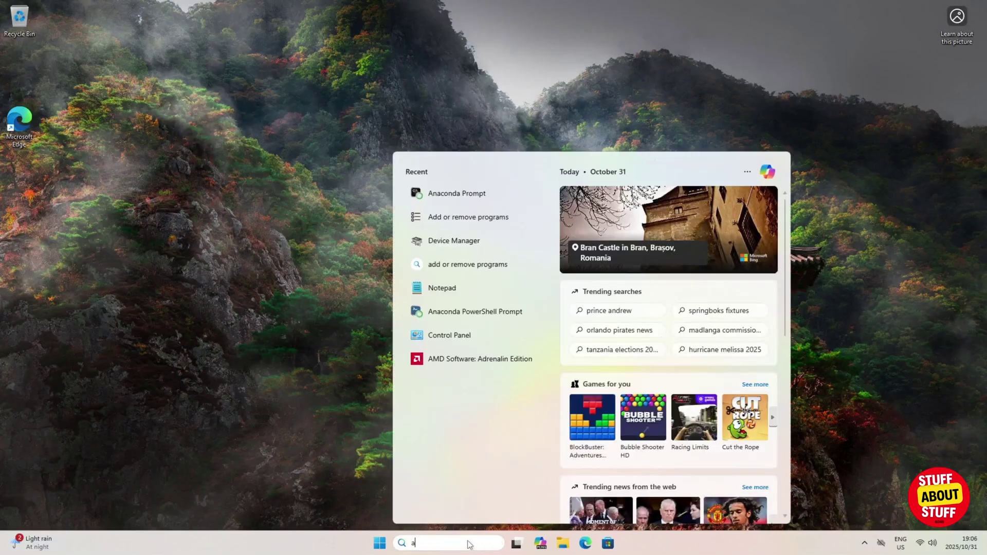
text(anaconda)
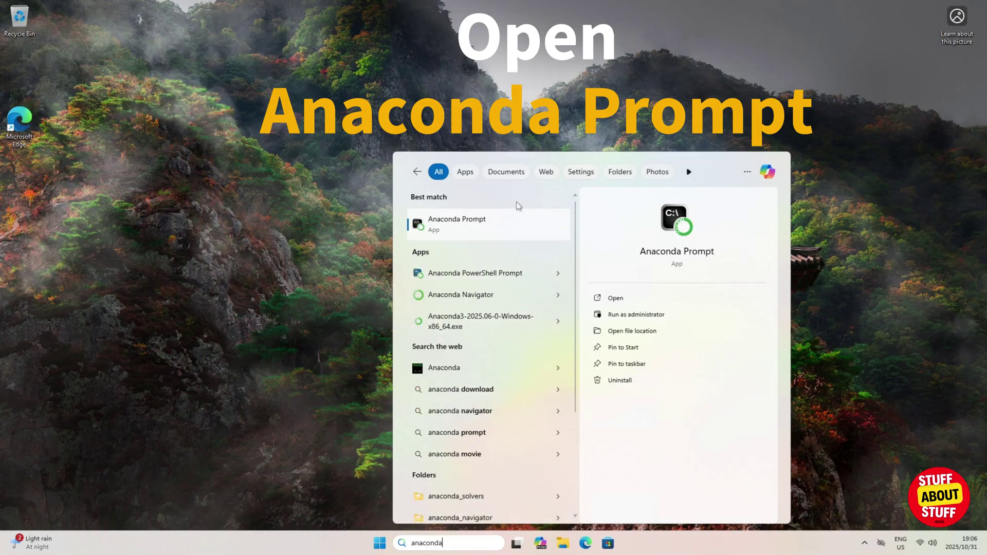
click(523, 222)
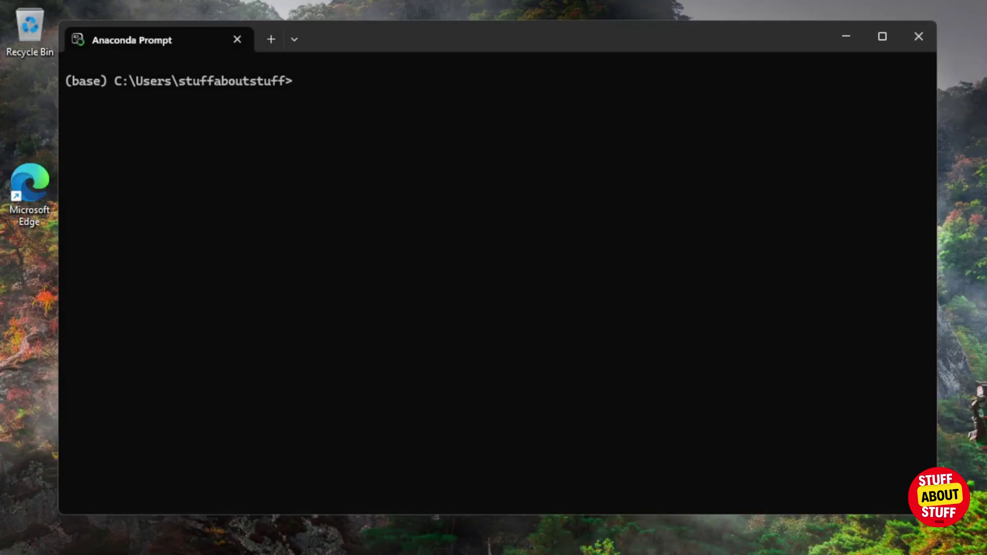
Create a folder named sd in the root of drive C: and make it the current directory.
text(cd\)
key(Return)
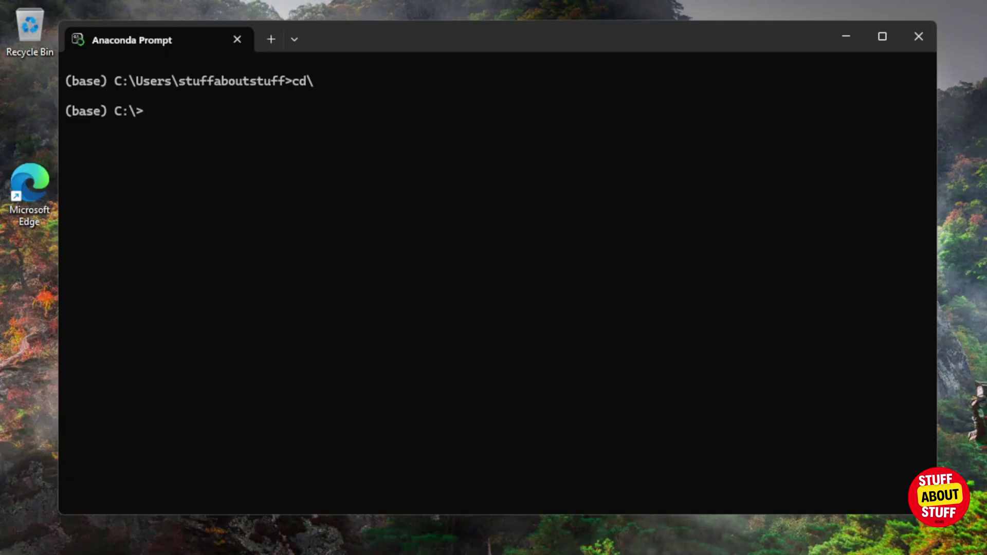
text(m)
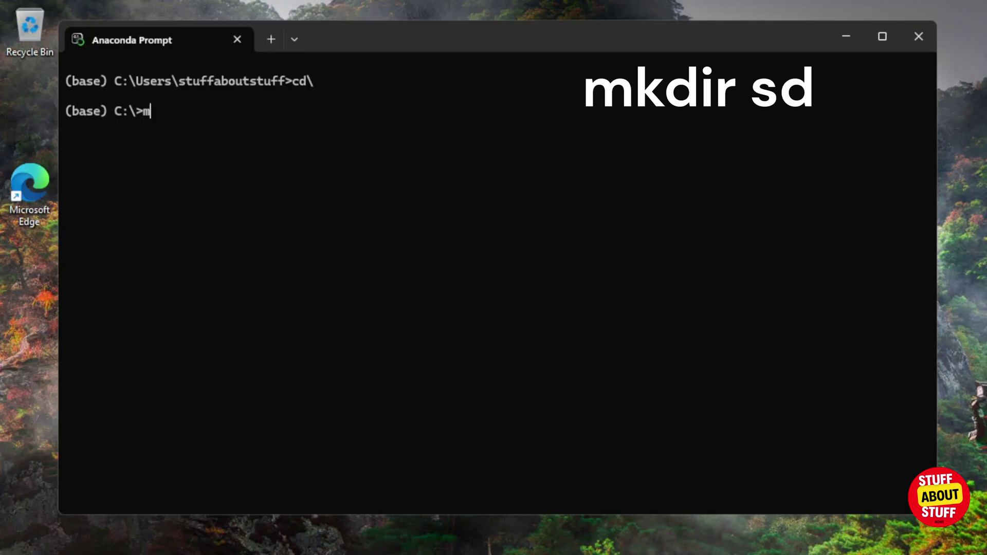
text(kdir sd)
key(Return)
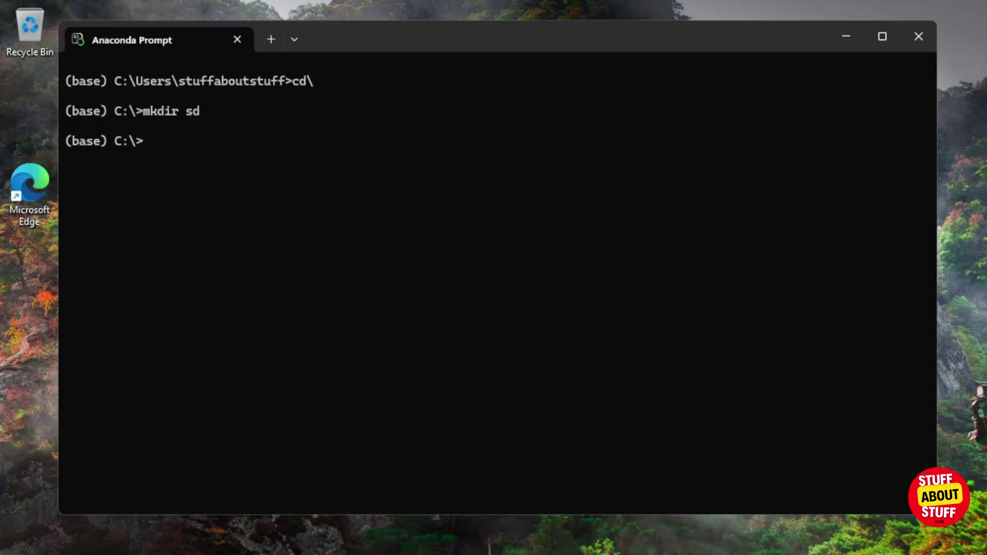
text(cd sd)
key(Return)
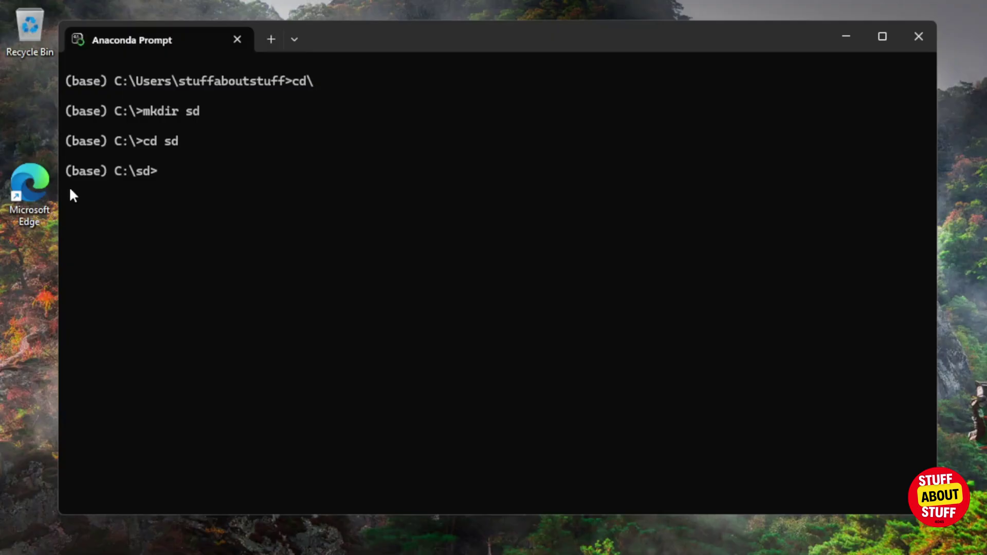
Create a conda environment named sdamd with Python 3.10.6 and agree to install its packages.
text(conda create -n sdamd python=3.10.6)
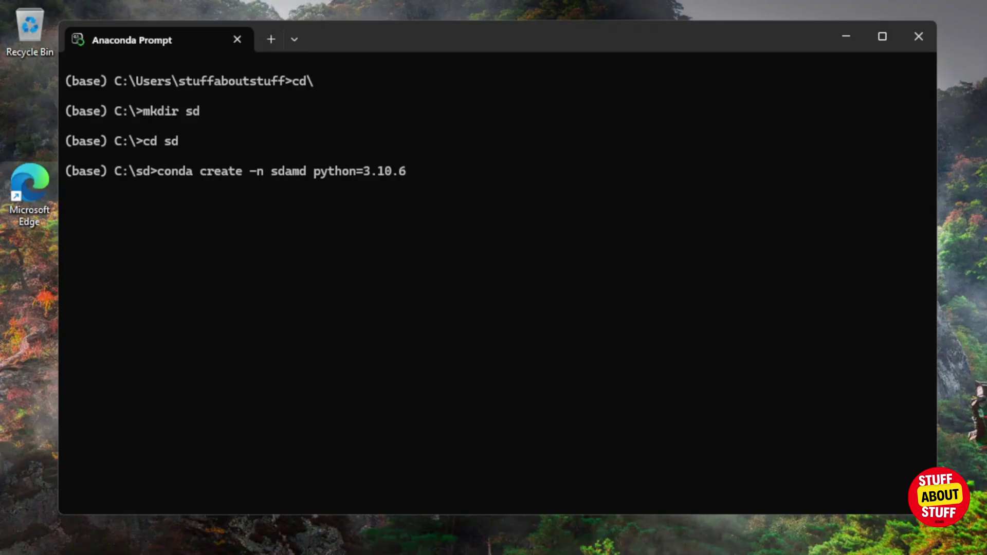
key(Return)
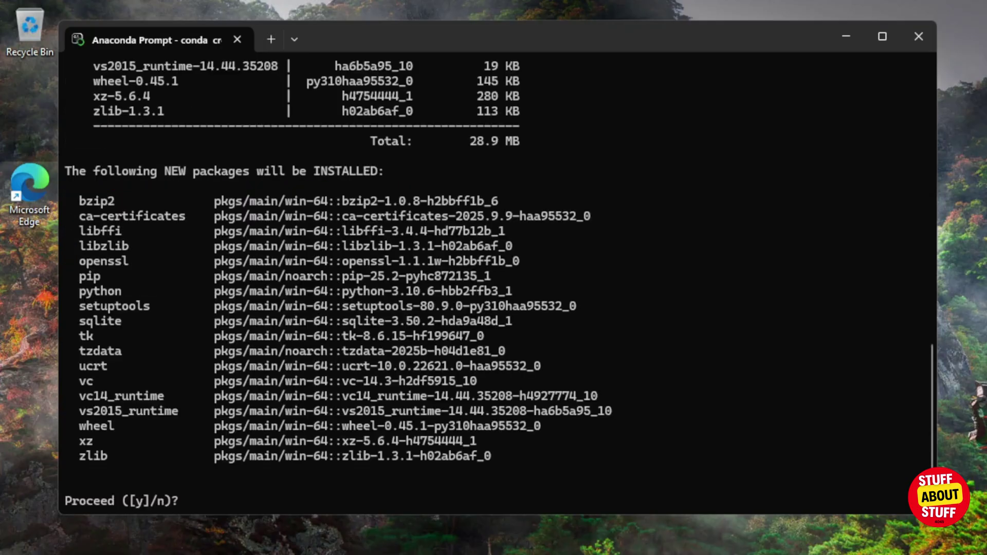
text(y)
key(Return)
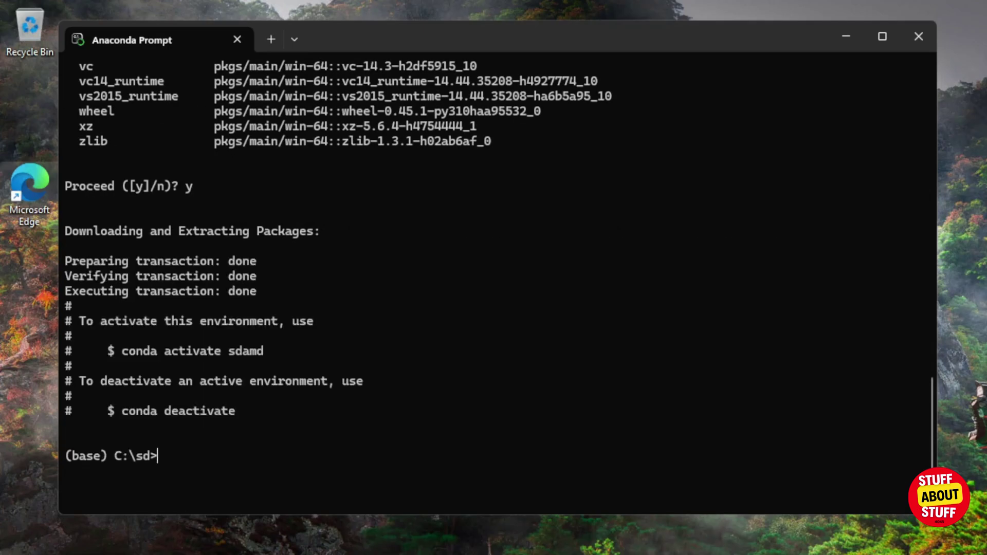
Activate the sdamd conda environment and upgrade pip in it with python.exe -m pip install --upgrade pip.
text(conda activat)
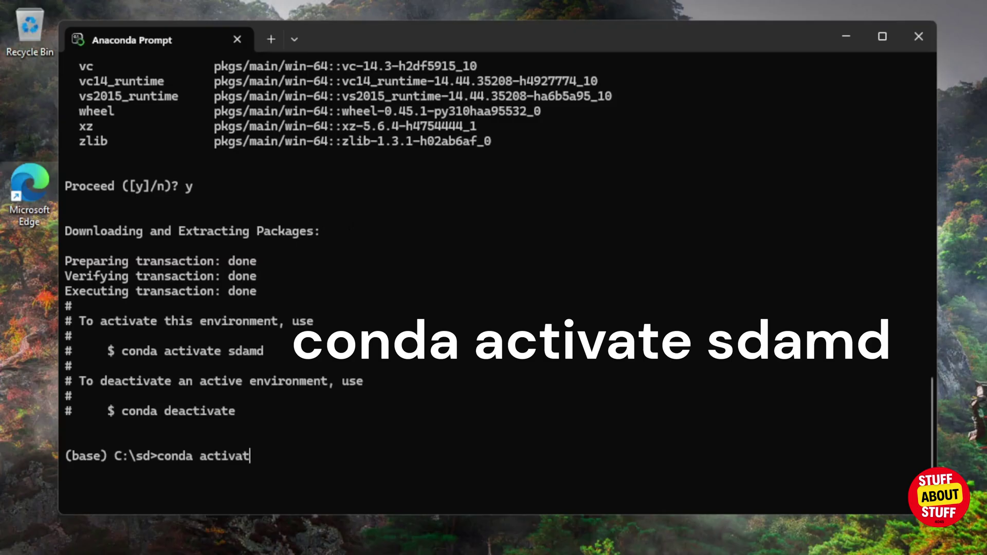
text(e sdamd)
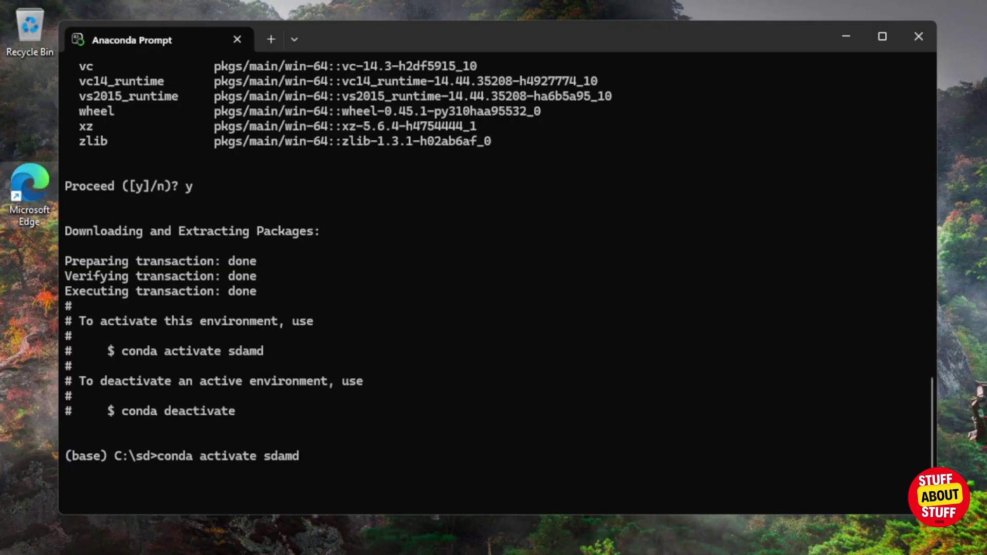
key(Return)
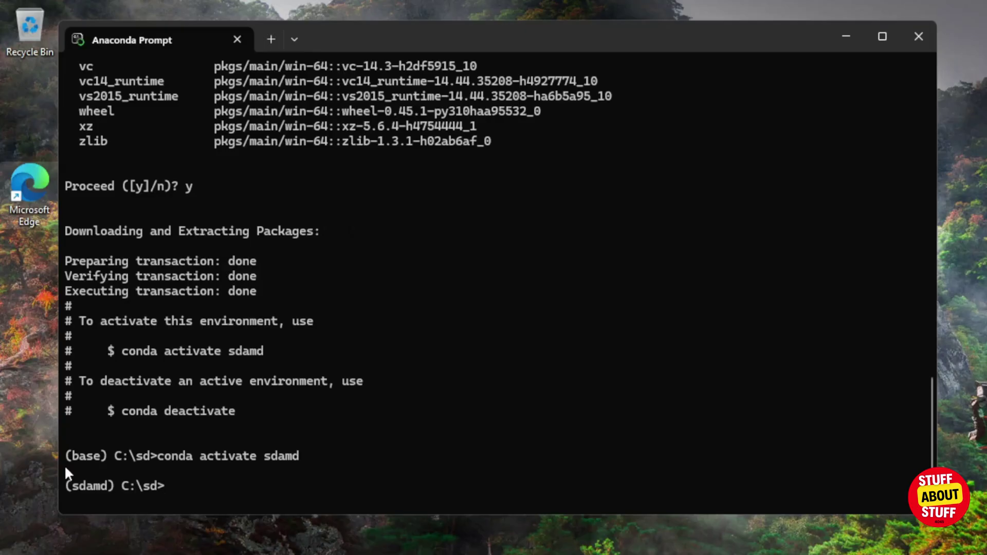
text(python.exe -m pip install --upgrade pip)
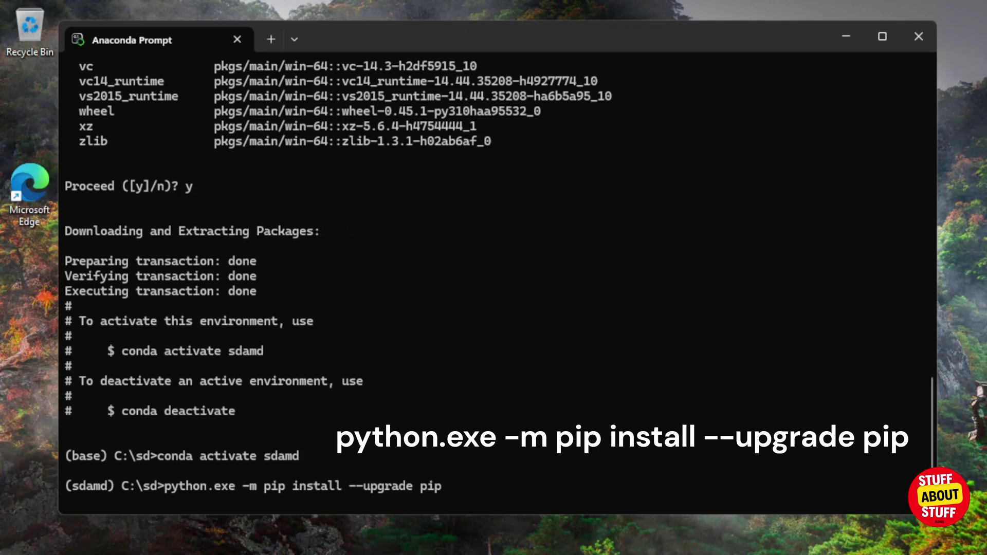
key(Return)
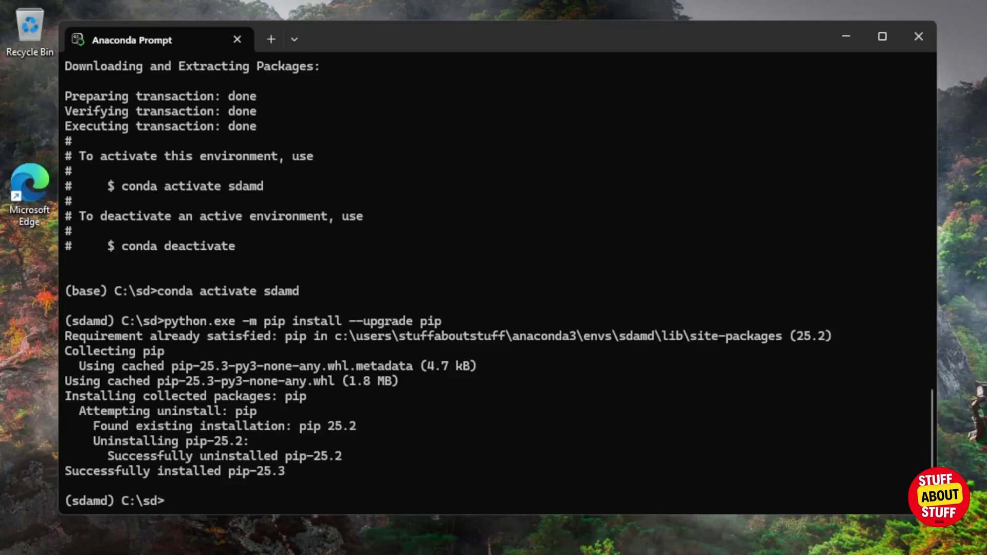
Install git in the sdamd environment with conda install git.
text(co)
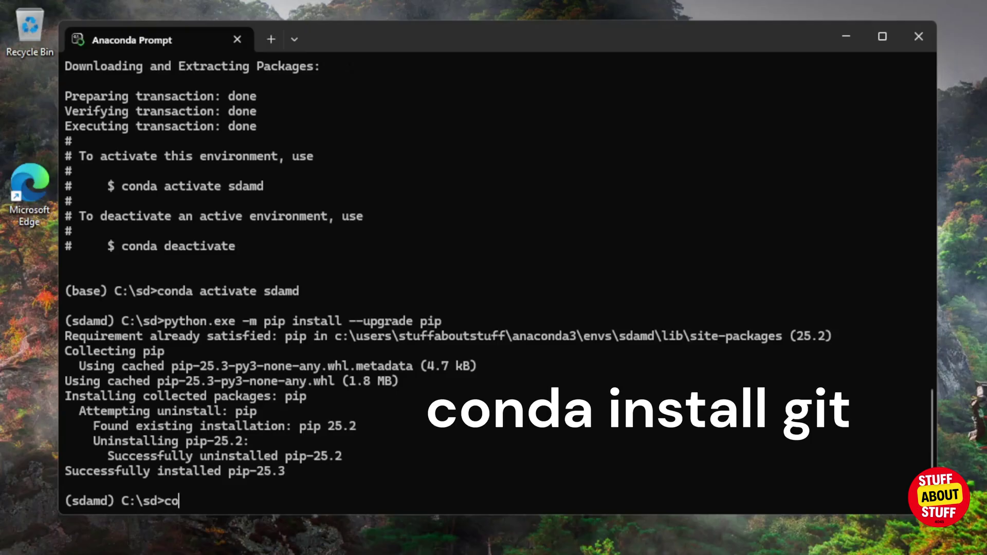
text(nda install git)
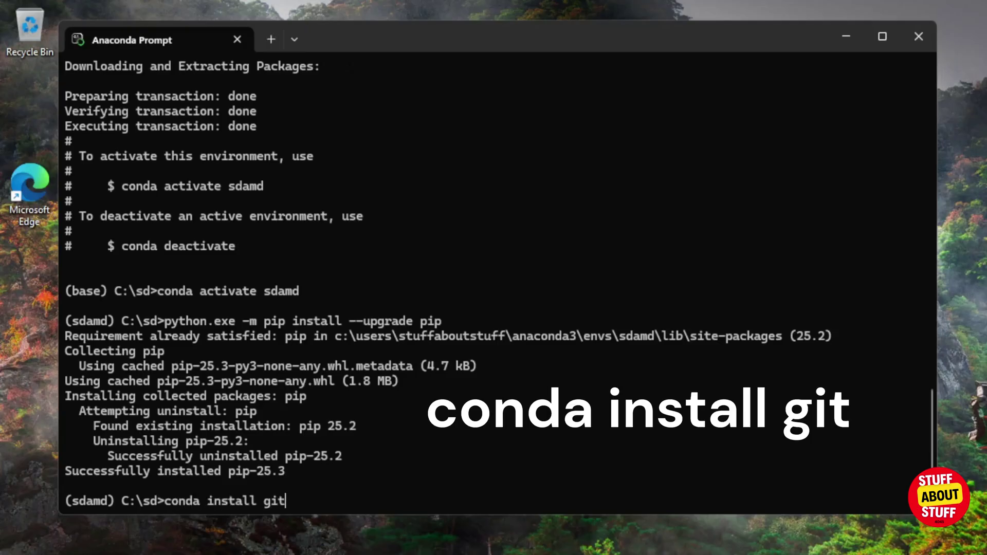
key(Return)
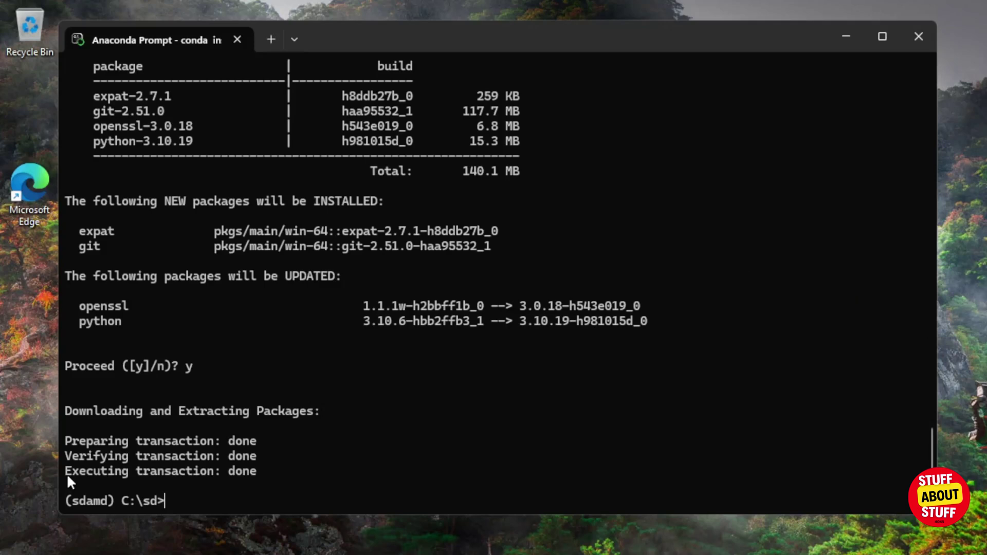
Return the sdamd environment to Python 3.10.6 with conda install python=3.10.6.
text(conda install python=3.10.6)
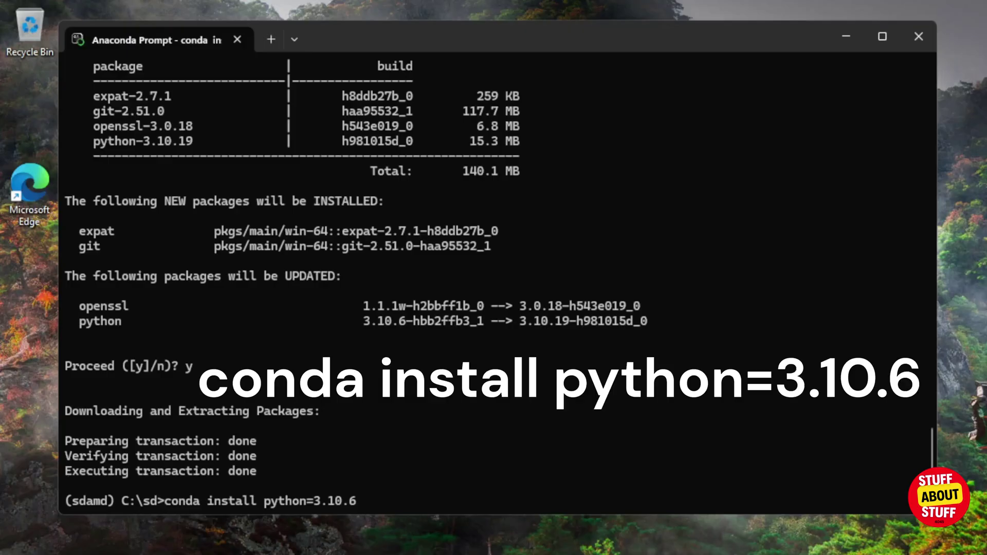
key(Return)
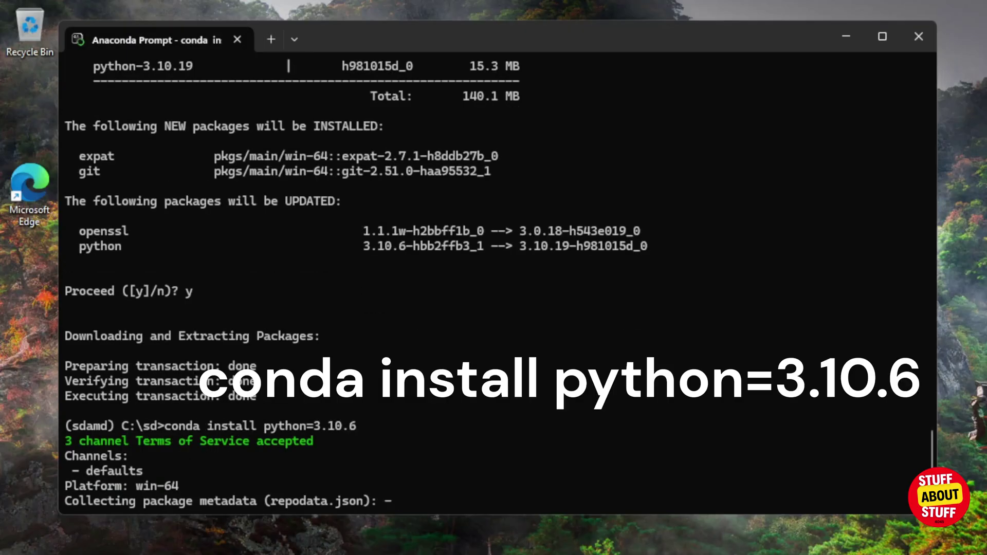
scroll(497, 283, up, 6)
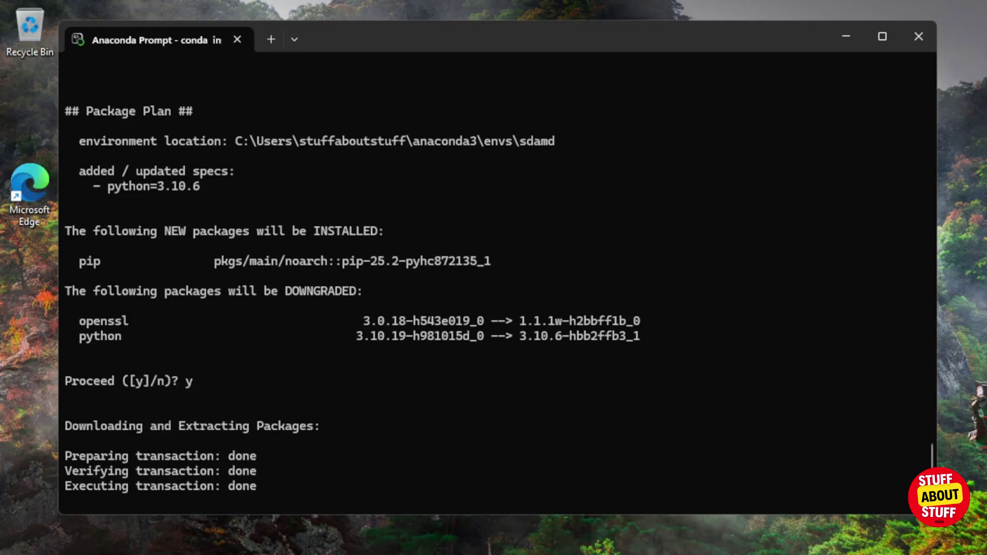
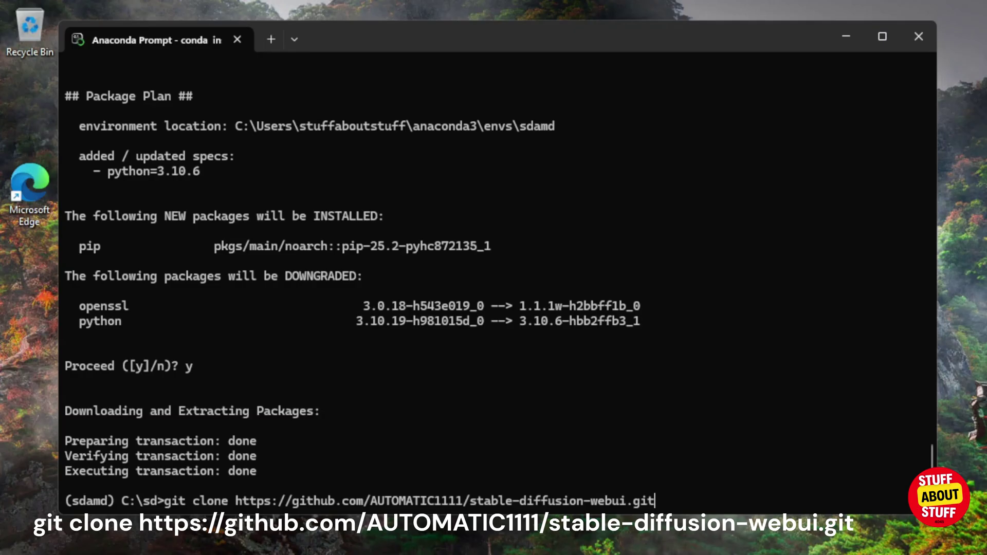
key(Return)
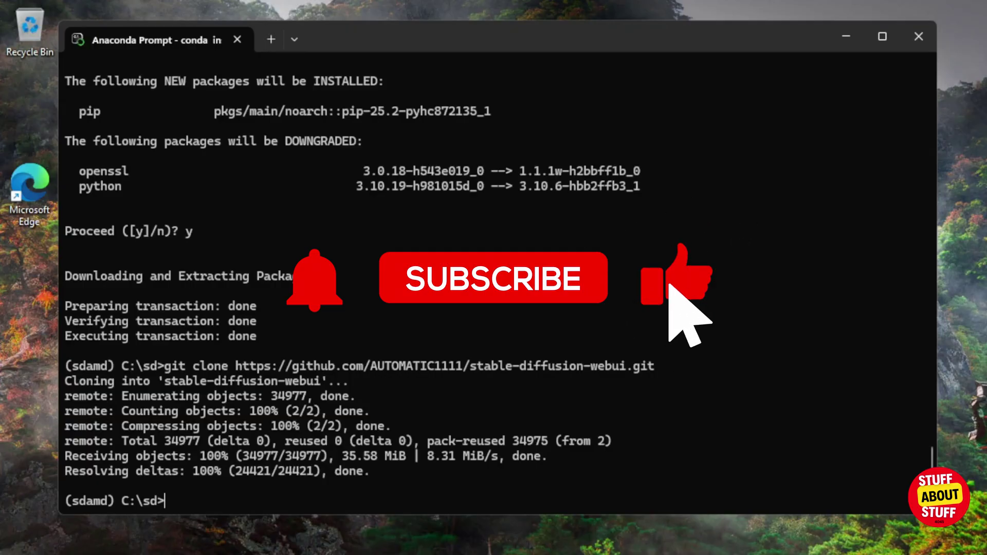
text(cd st)
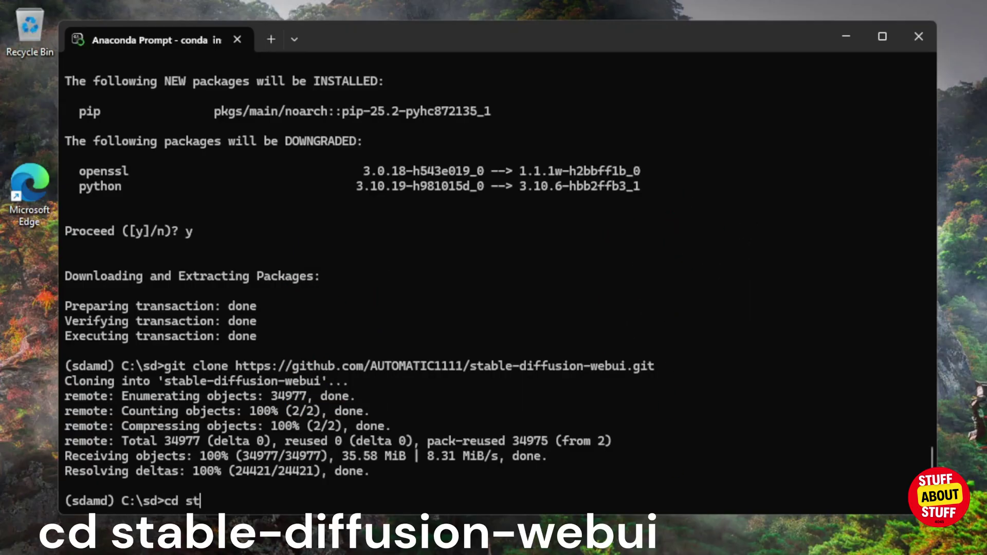
key(Tab)
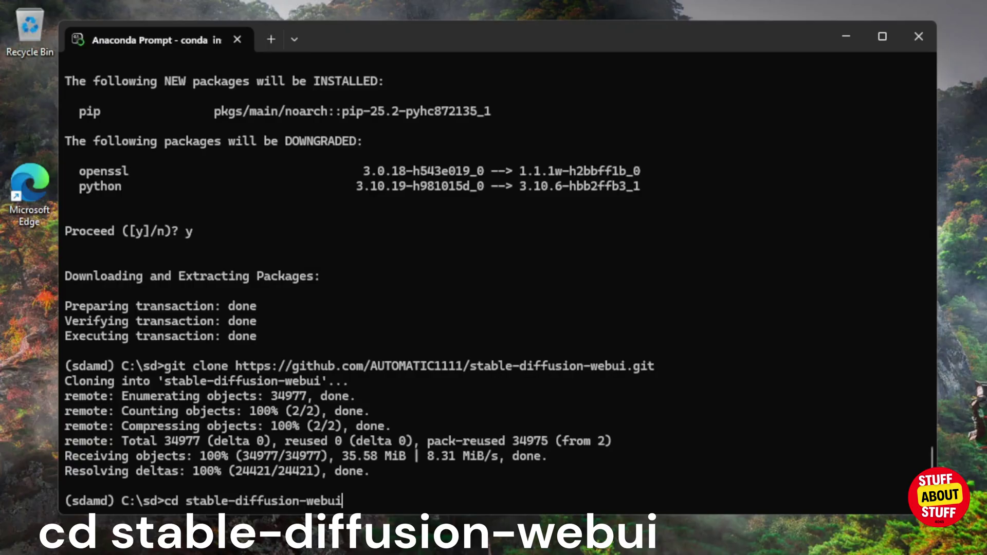
key(Return)
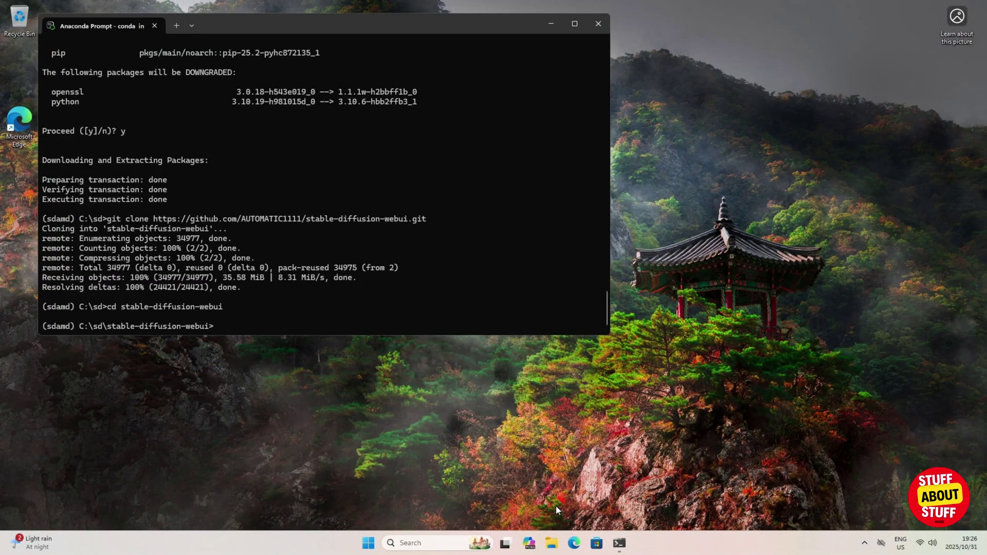
Browse to C:\sd\stable-diffusion-webui in File Explorer and open the webui batch file for editing in Notepad++.
click(552, 543)
click(37, 262)
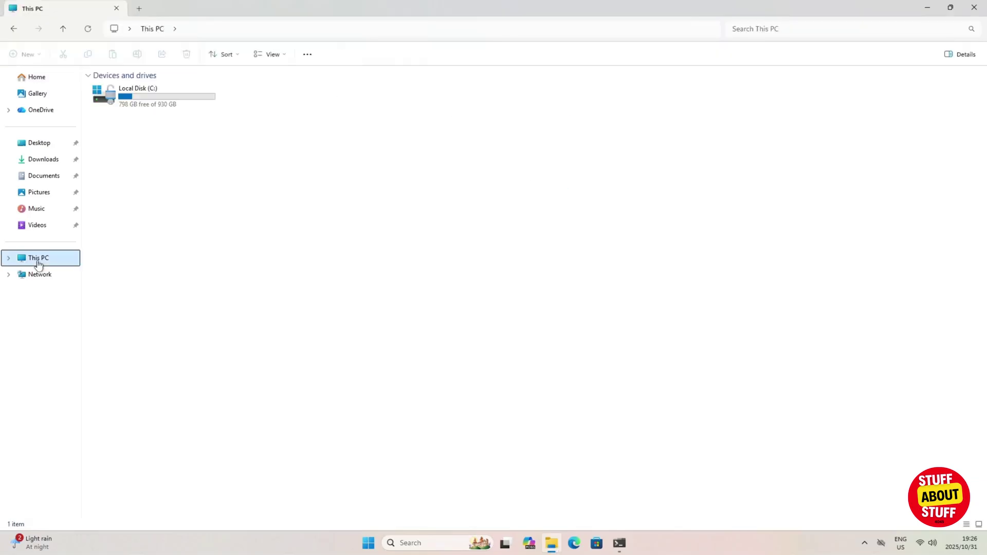
double_click(174, 97)
double_click(174, 90)
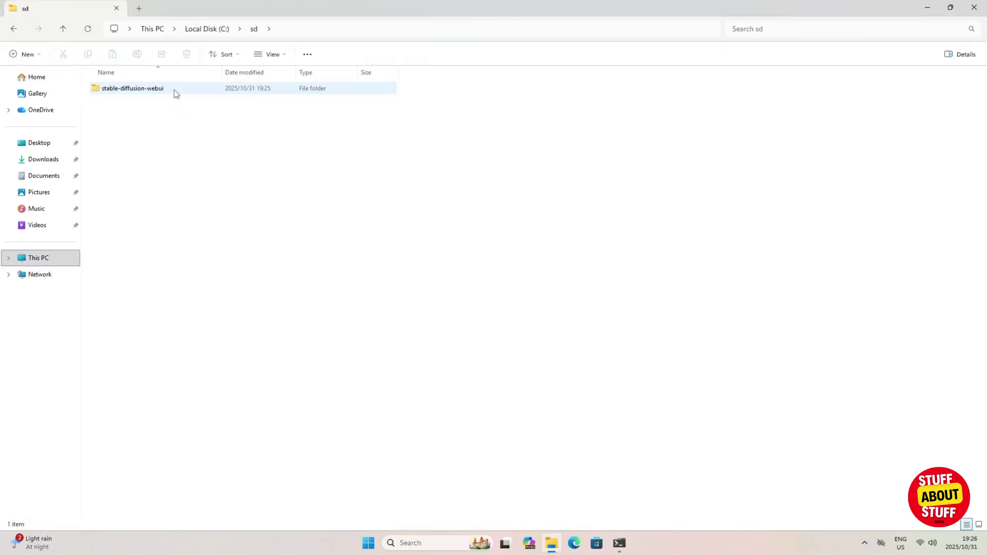
double_click(175, 90)
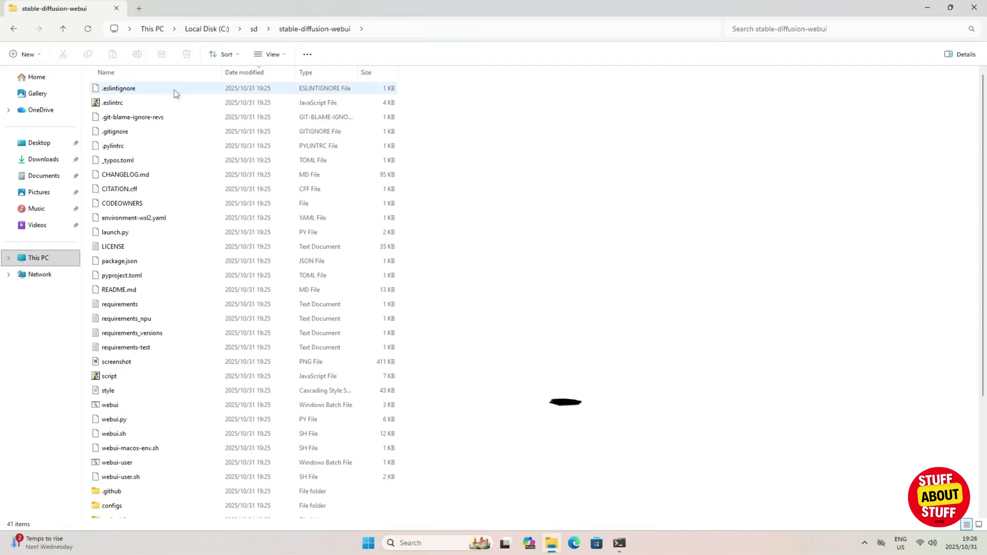
click(196, 408)
right_click(195, 410)
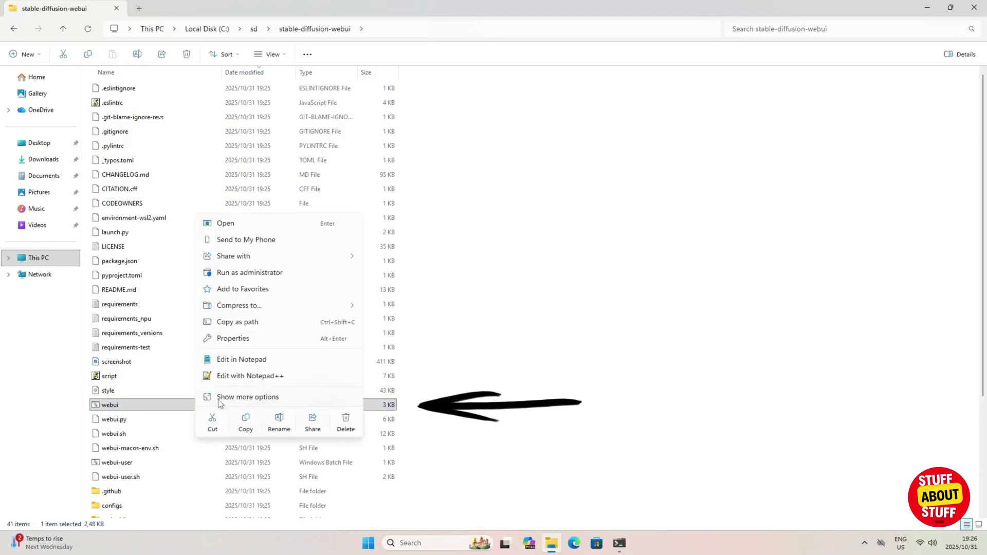
click(309, 376)
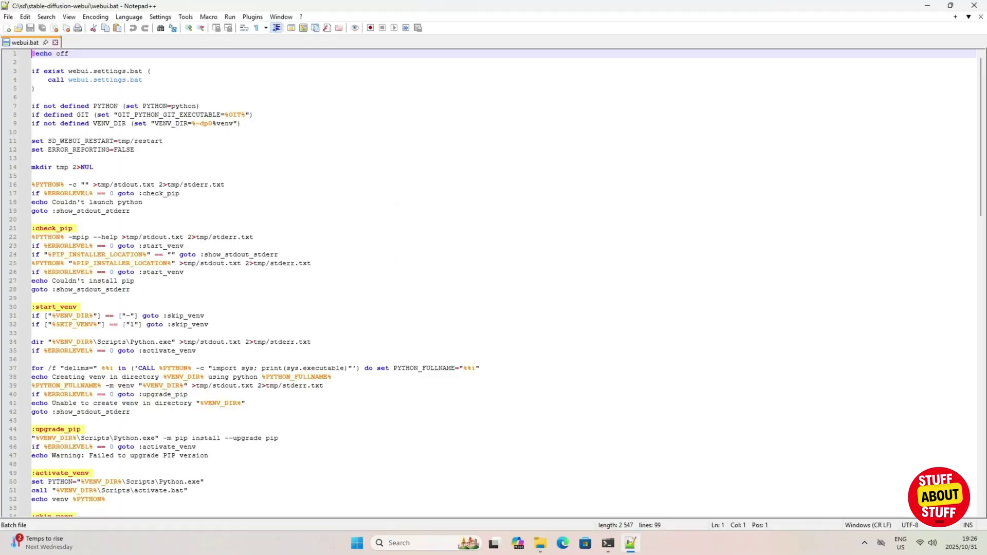
Add the line set SKIP_VENV=1 below the webui.settings.bat block in webui.bat, save it, and close the editor and File Explorer.
click(35, 89)
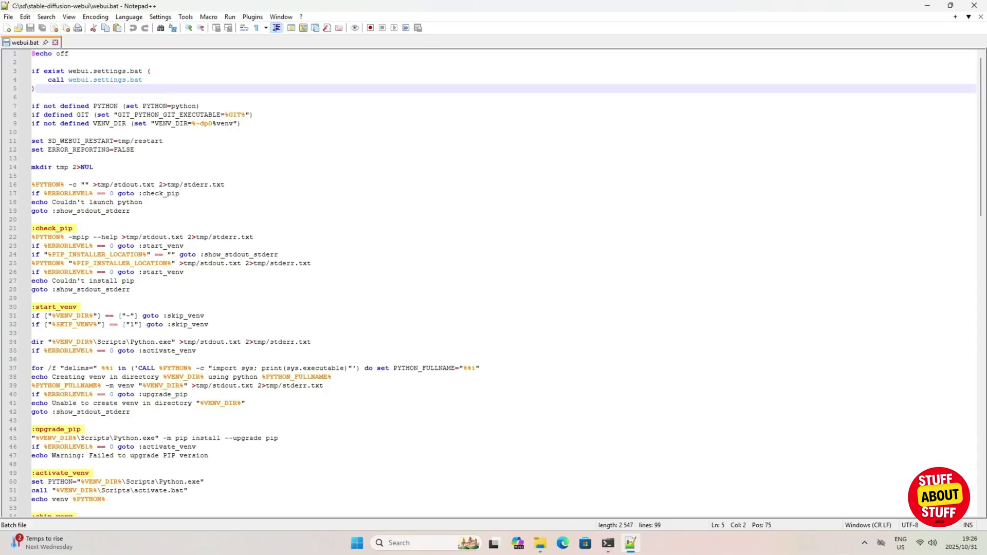
click(33, 97)
key(Return)
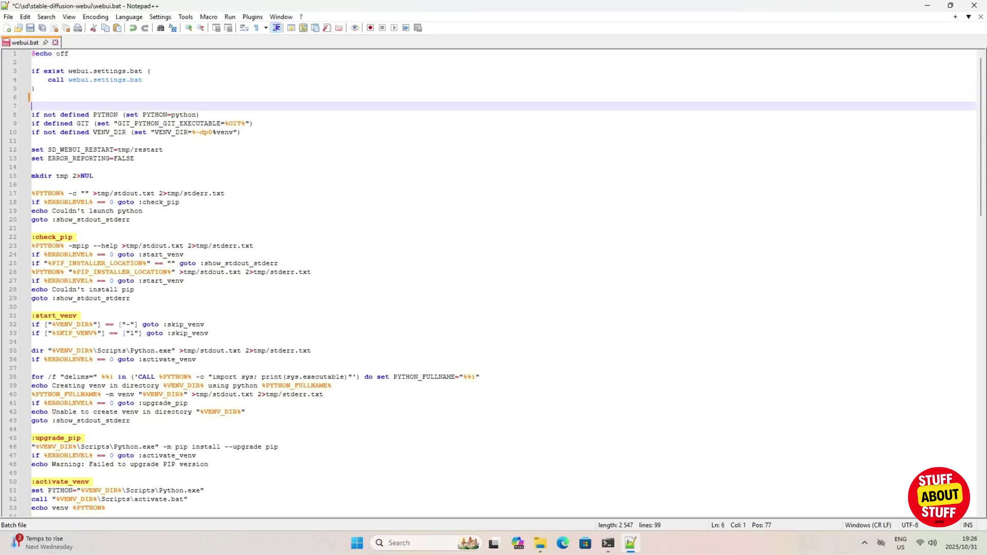
text(set SKIP_VENV=1)
key(Return)
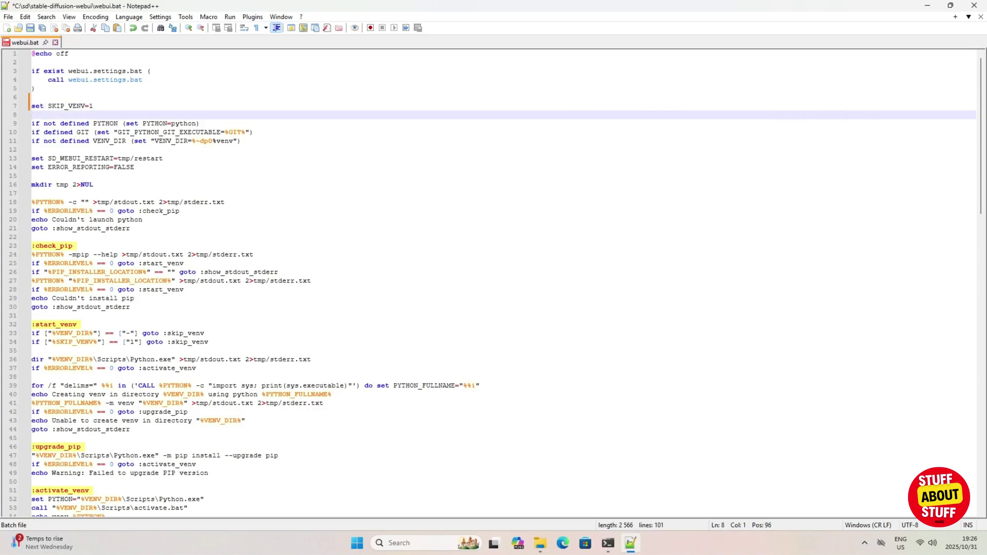
click(32, 27)
click(975, 5)
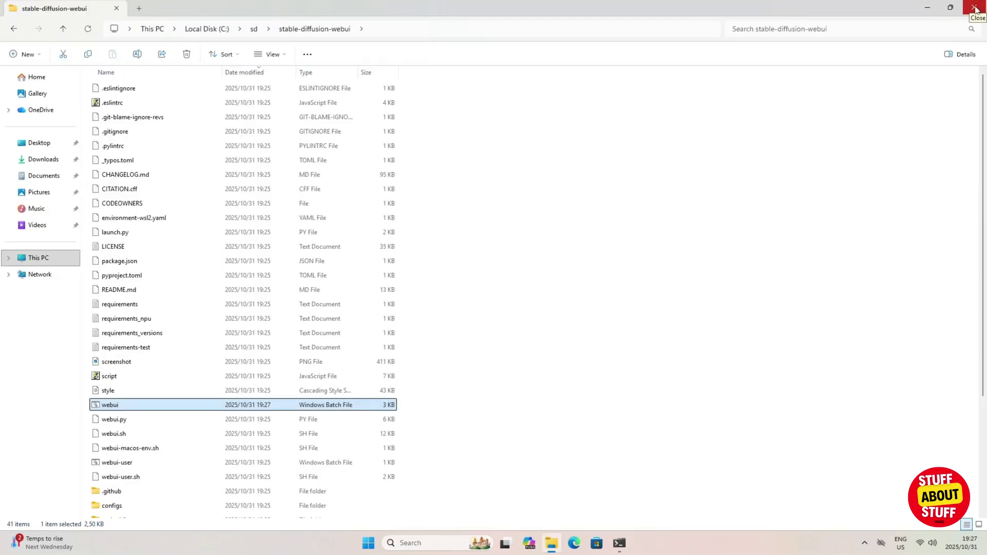
click(976, 7)
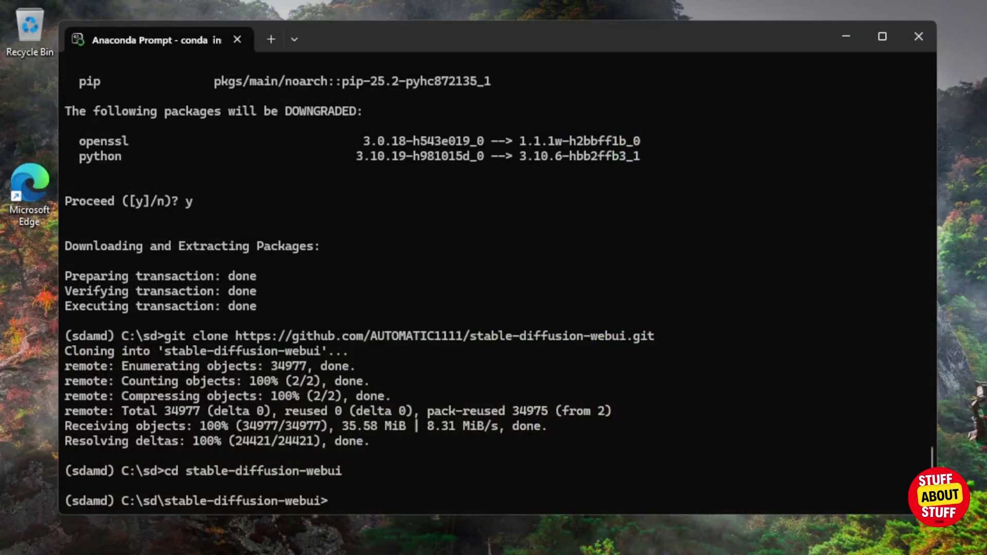
Launch webui.bat with --lowvram --precision full --no-half --skip-torch-cuda-test and bring up the terminal to check its progress.
key(ctrl+v)
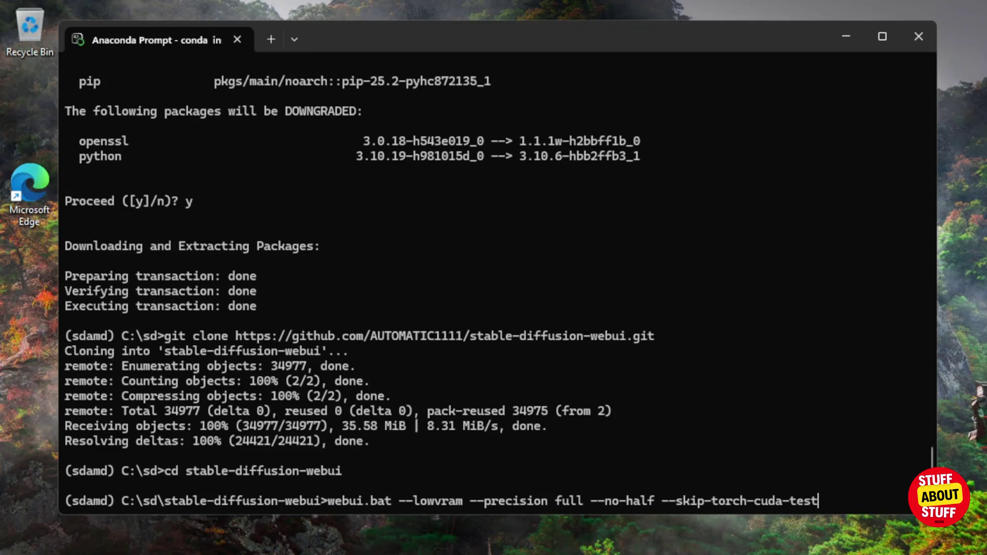
key(Return)
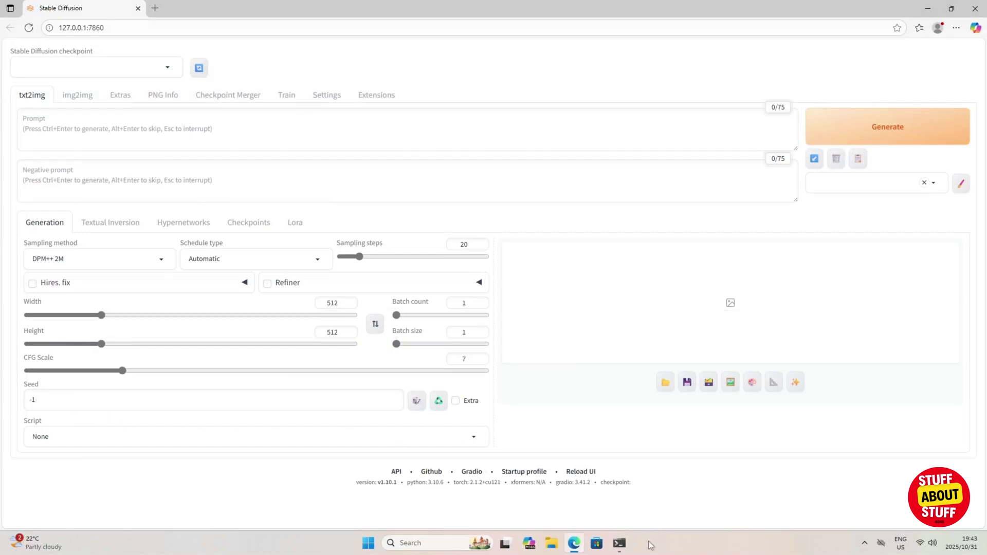
click(623, 545)
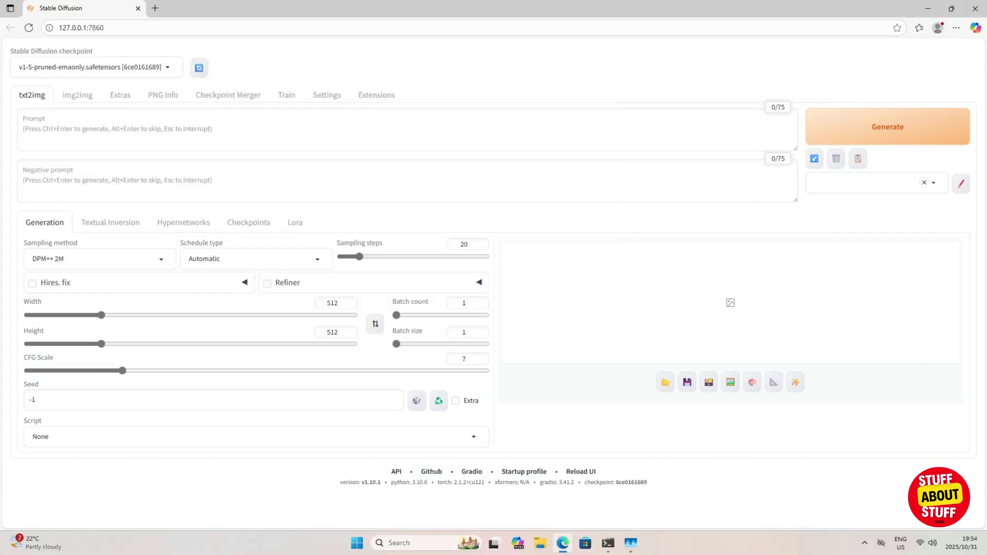
Generate an image with the v1-5-pruned-emaonly.safetensors checkpoint from the prompt "Homer Simpson eating a donut, very detailed high resolution image, 4K".
click(170, 69)
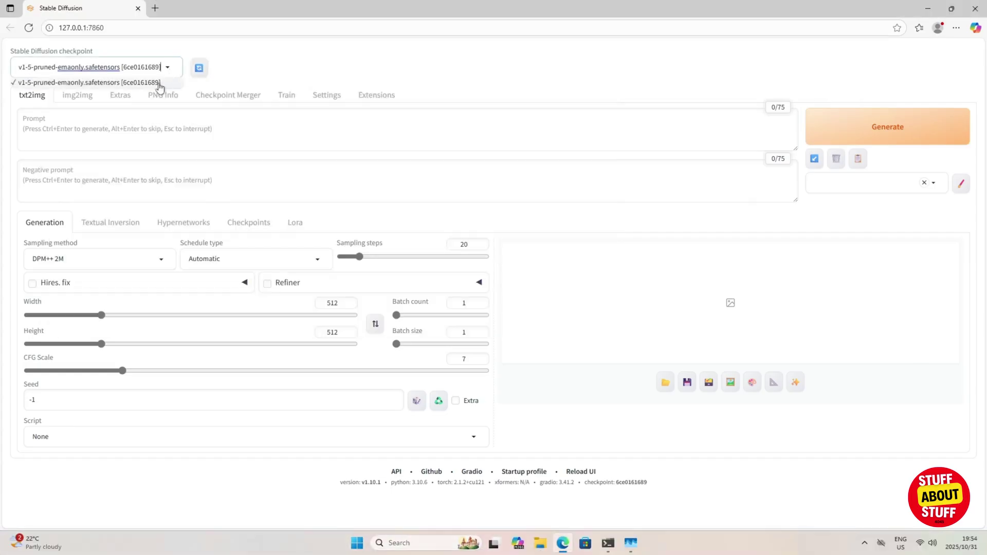
click(154, 82)
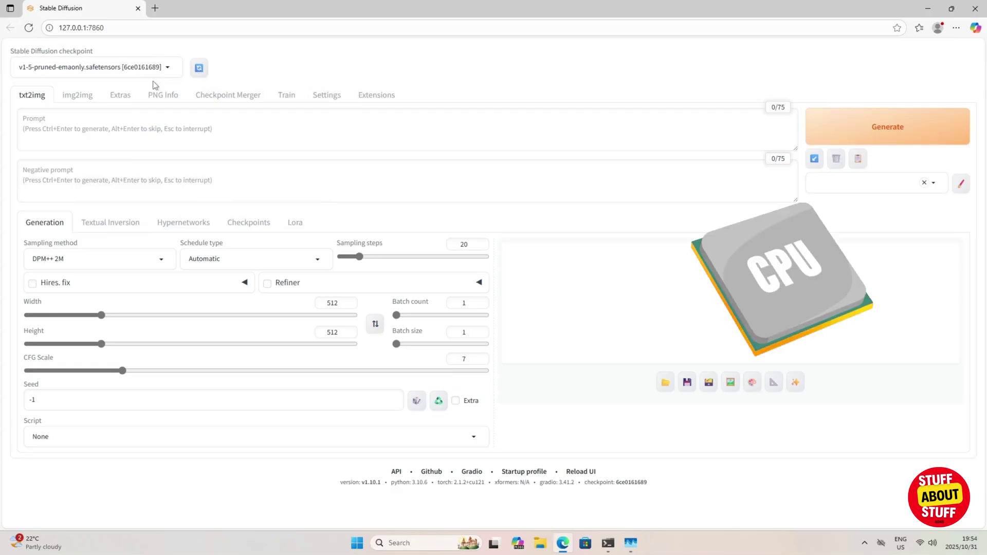
click(154, 128)
text(Homer Simpson eating a donut, very detailed high resolution image, 4K)
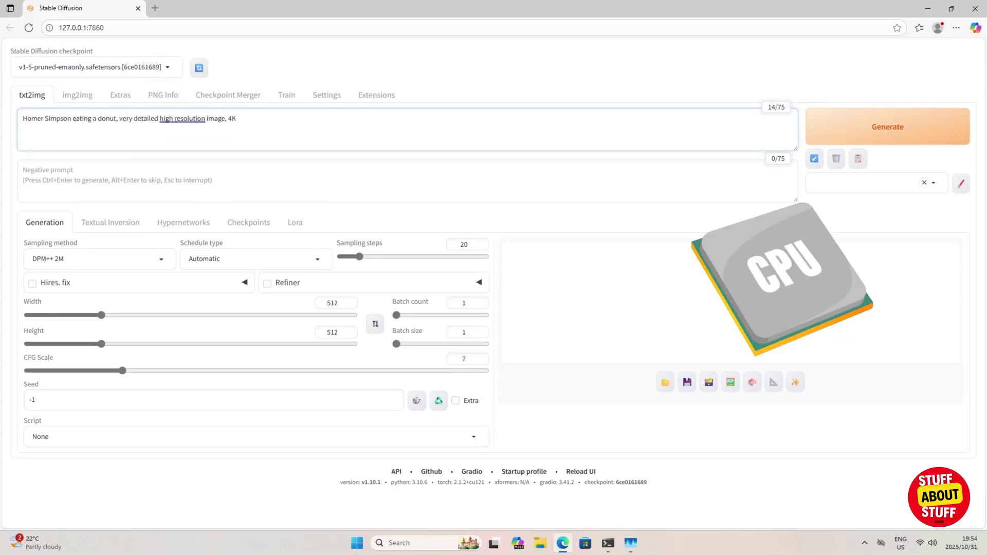
click(940, 139)
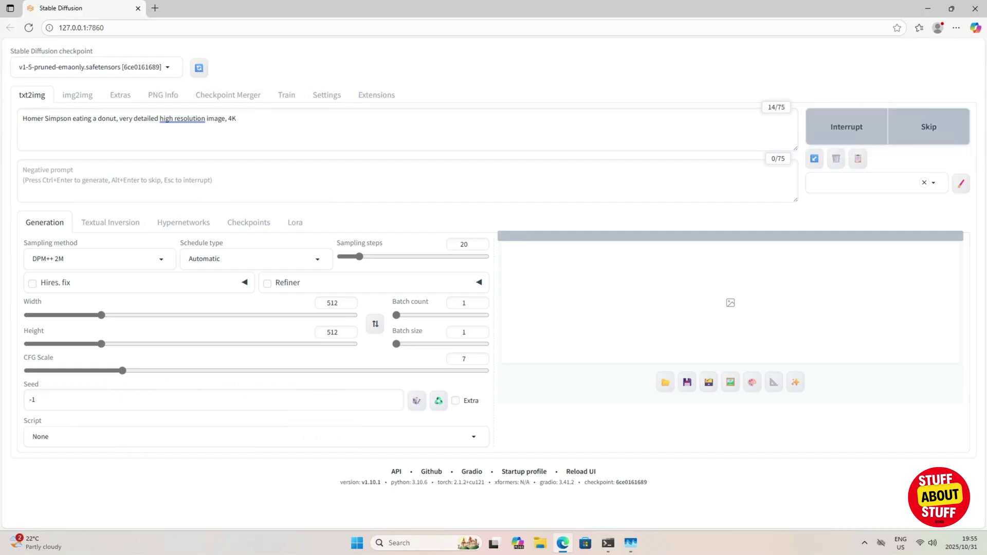
click(637, 549)
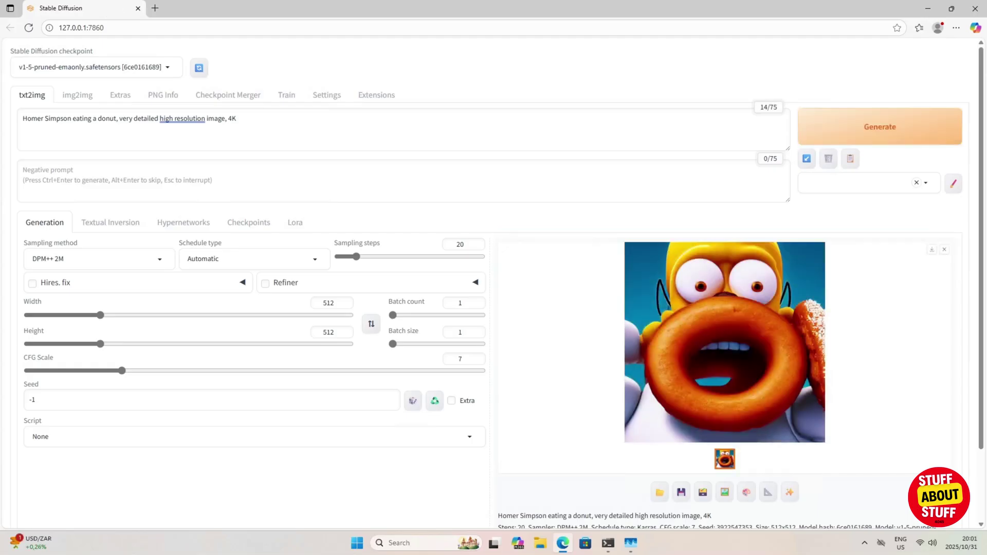
click(391, 103)
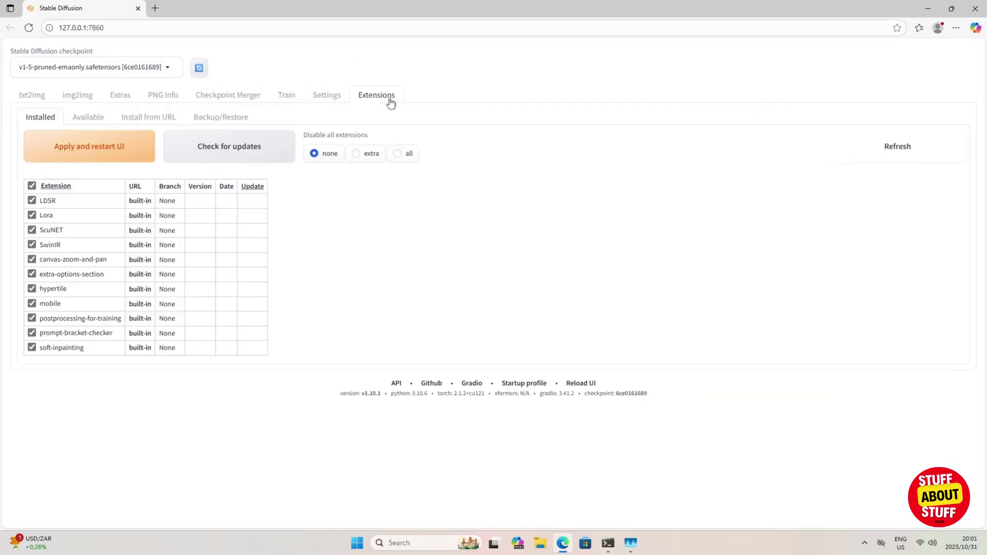
click(170, 122)
text(https://github.com/microsoft/Stable-Diffusion-WebUI-DirectML)
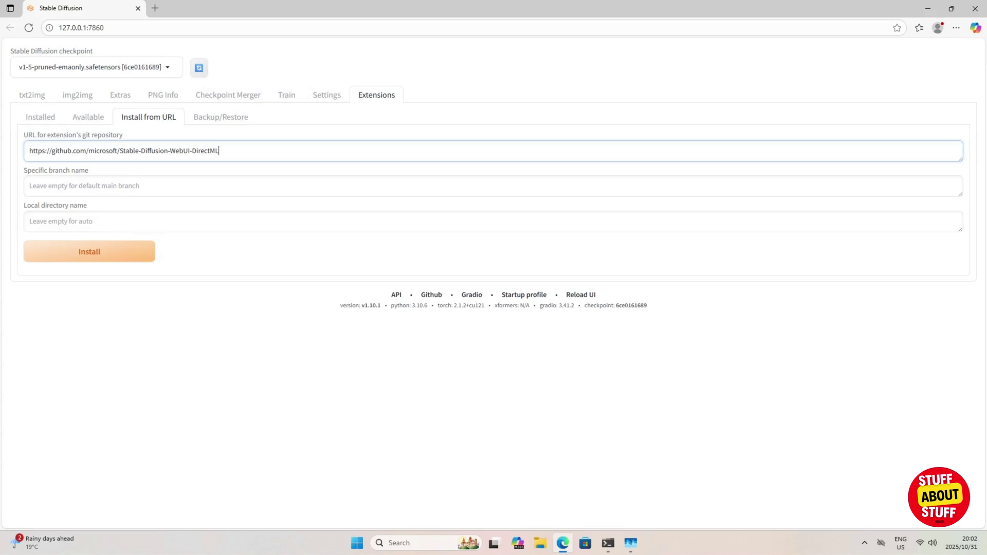
click(114, 264)
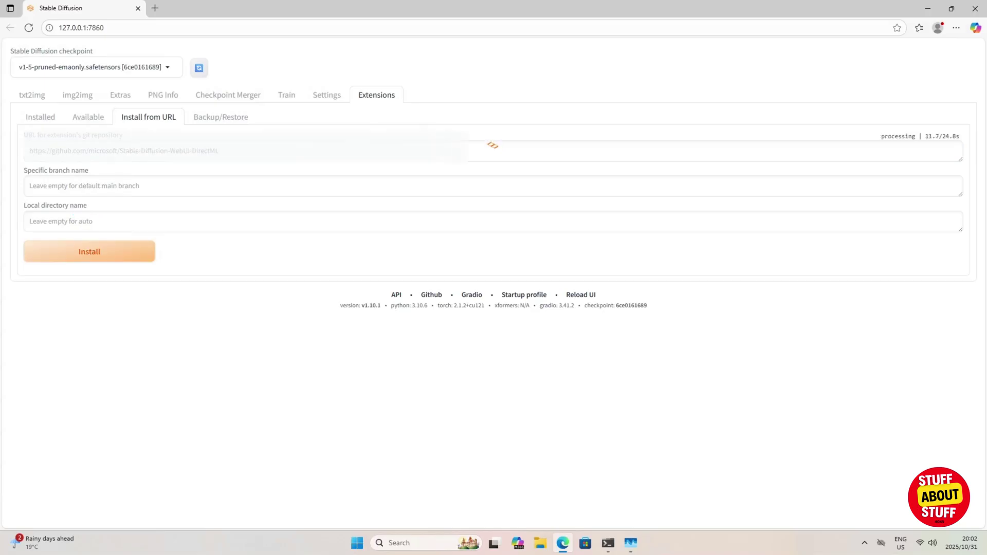
Check the terminal for the DirectML extension's installation progress, then show the list of installed extensions in the web UI.
click(611, 548)
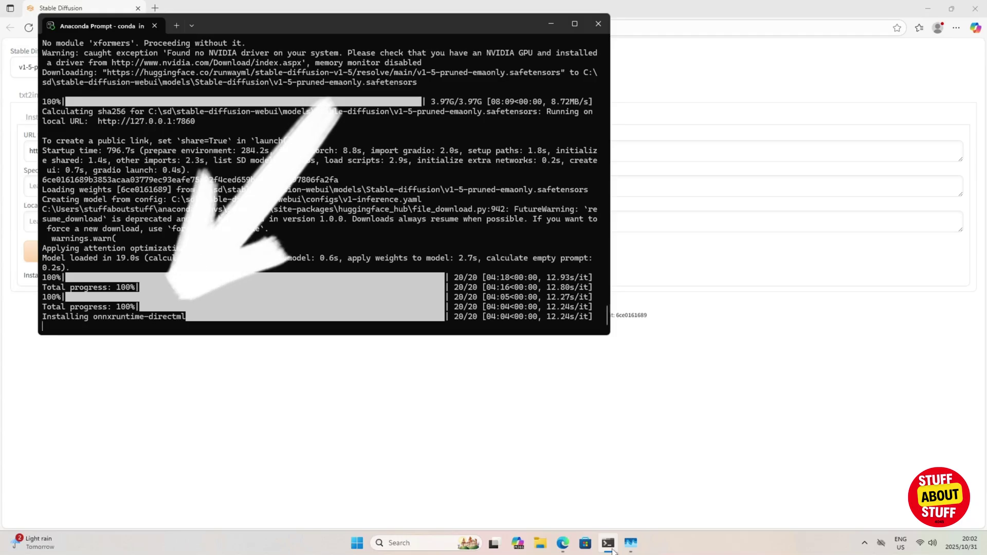
click(609, 546)
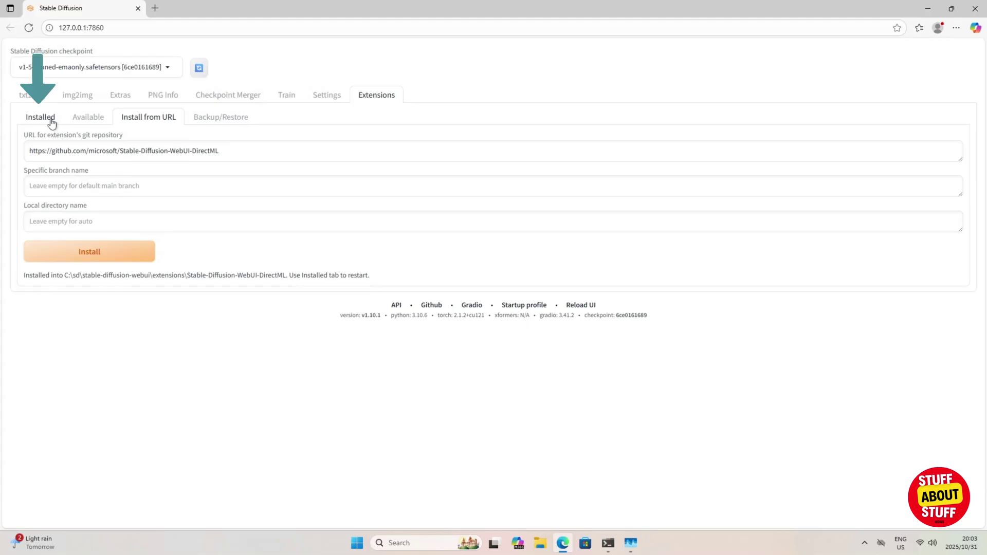
click(52, 122)
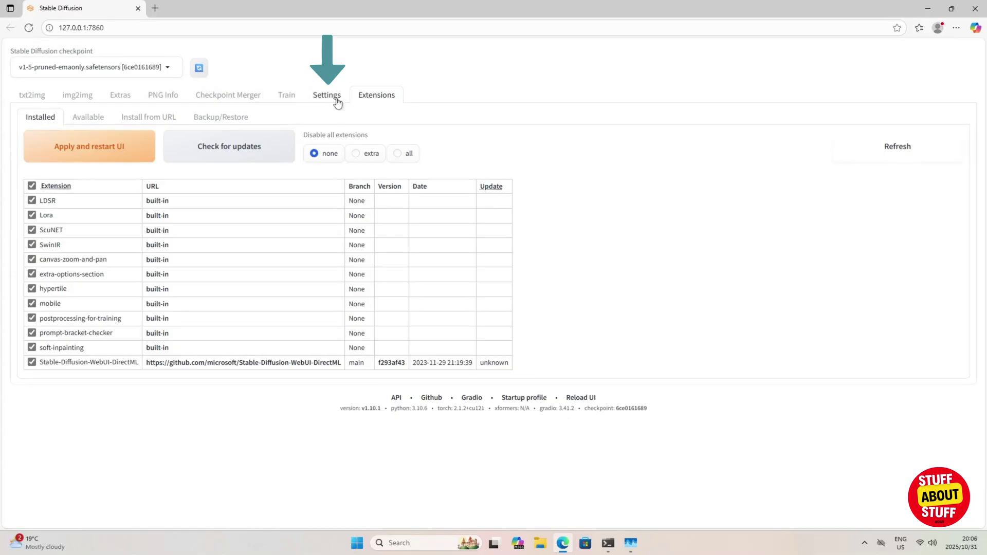
Add sd_unet to the web UI's Quicksettings list and apply the settings.
click(337, 101)
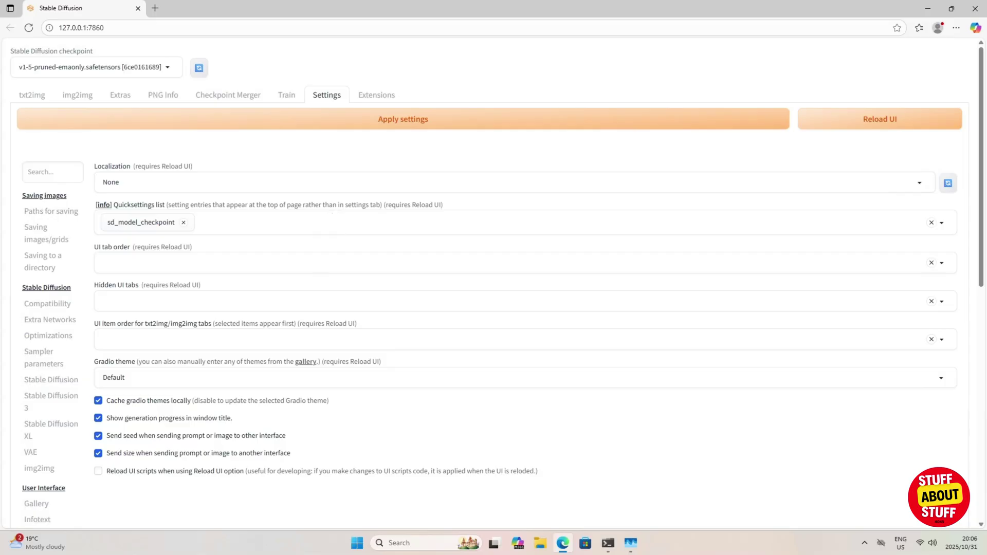
click(206, 222)
text(sd)
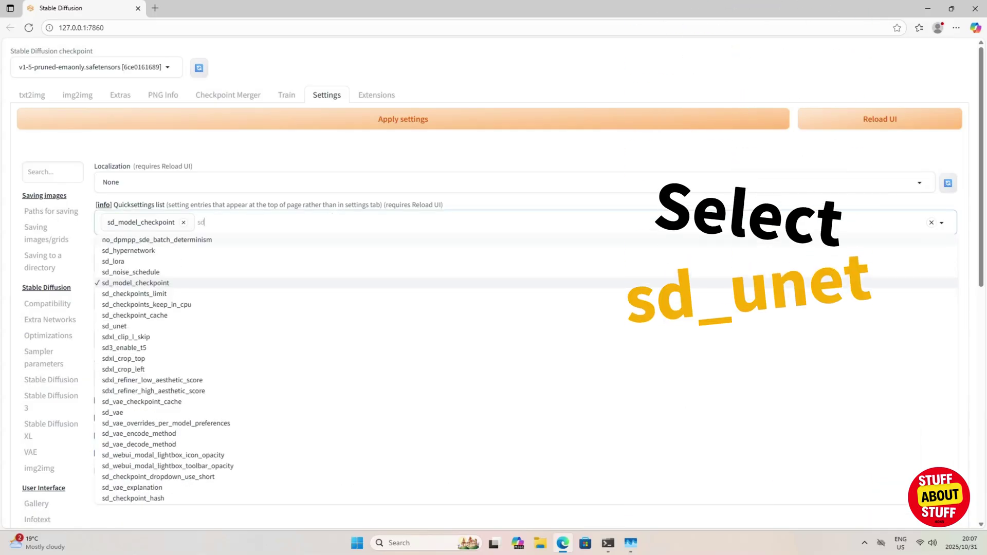
text(_un)
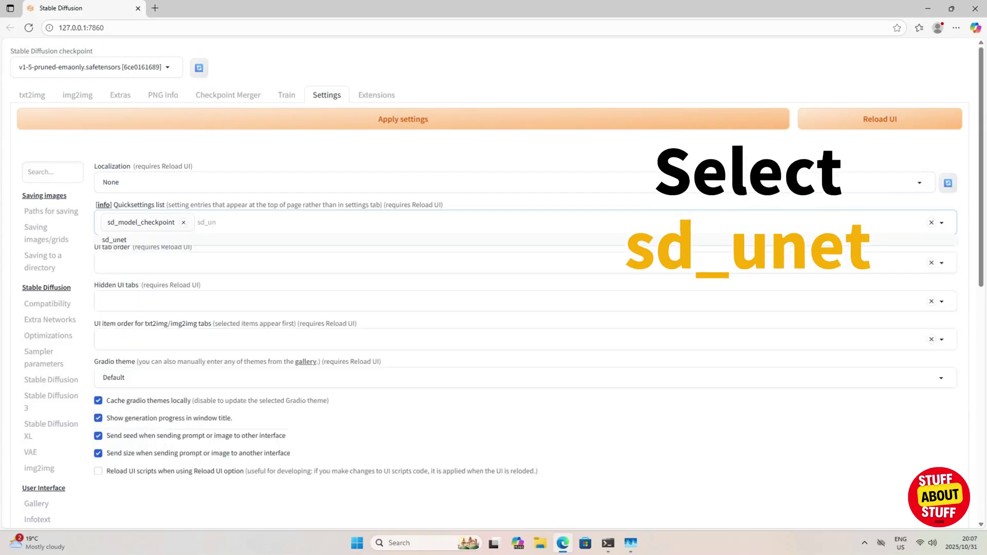
click(128, 244)
click(339, 152)
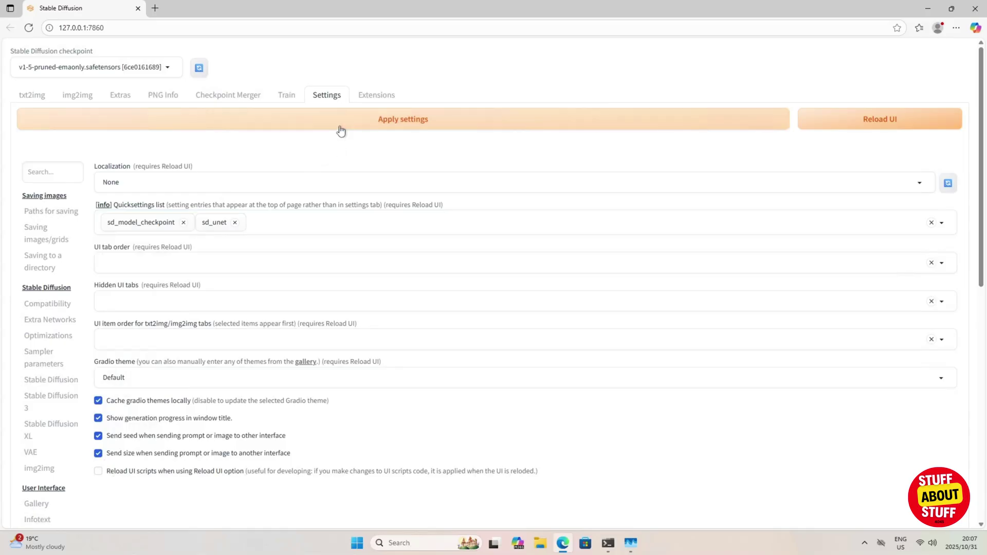
click(341, 131)
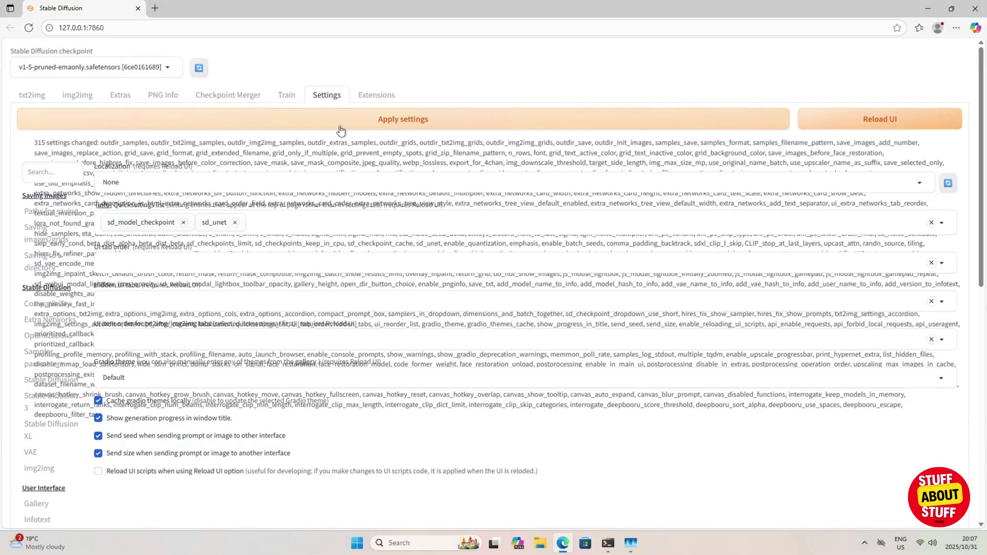
Restart the web UI from the terminal using webui.bat --lowvram --precision full --no-half --skip-torch-cuda-test, and show its DirectML page.
click(615, 546)
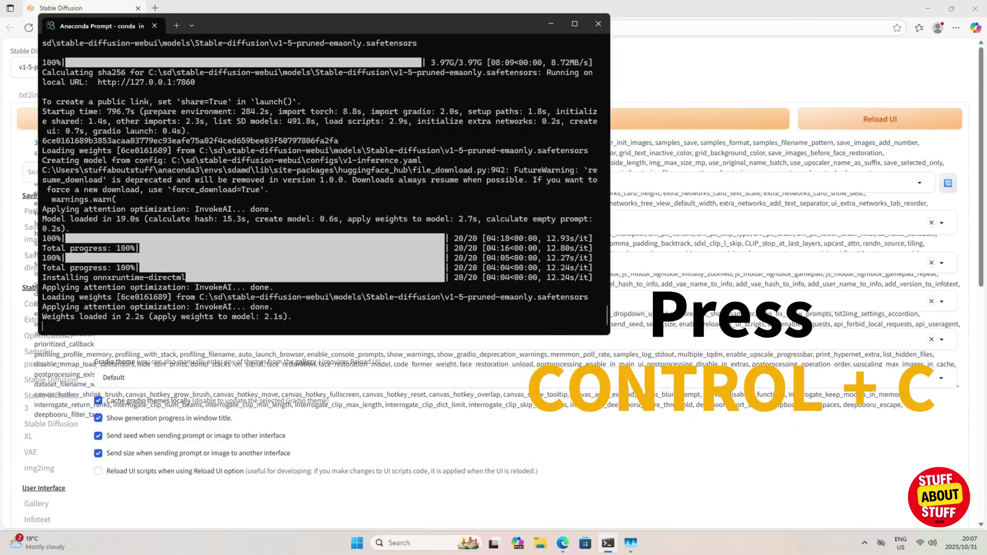
key(ctrl+c)
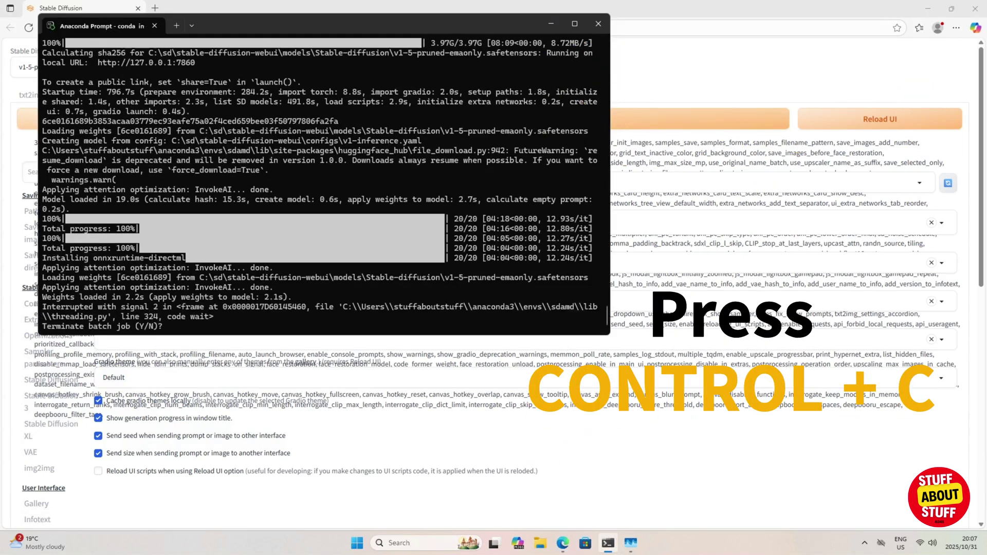
text(y)
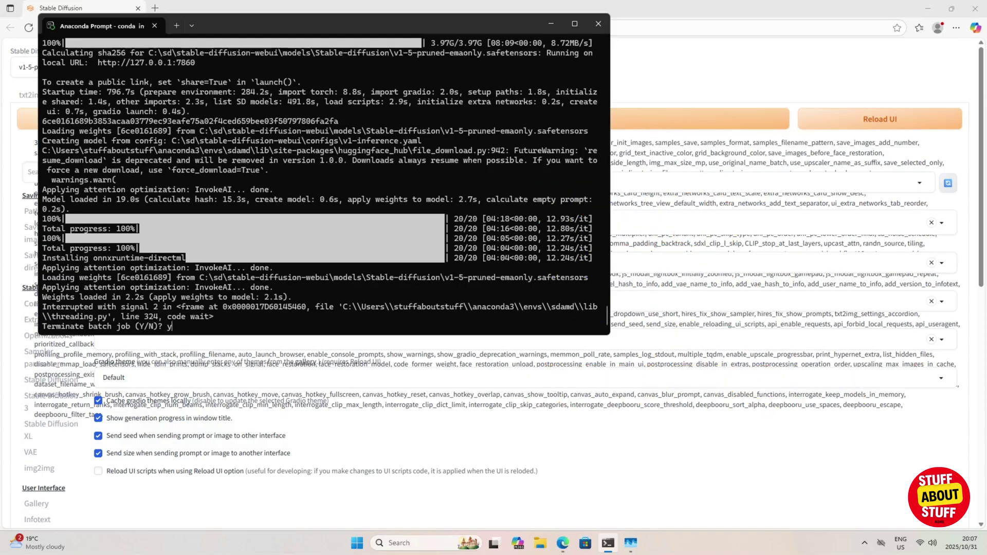
key(Return)
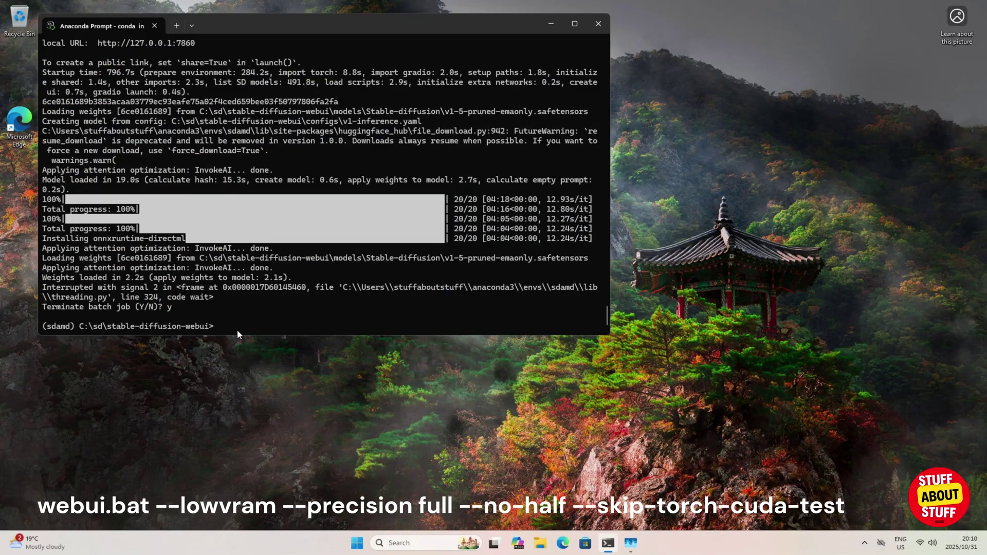
key(ctrl+v)
key(Return)
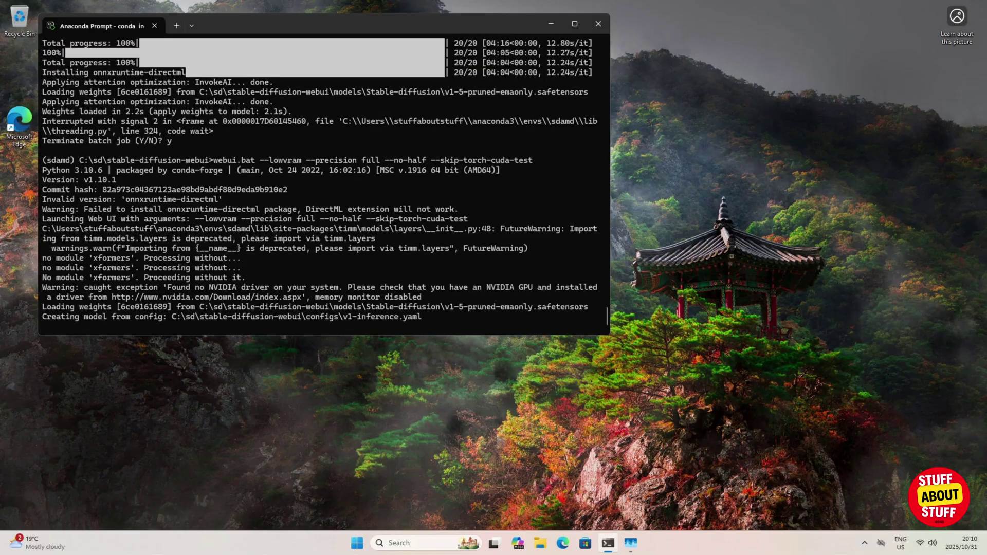
click(340, 98)
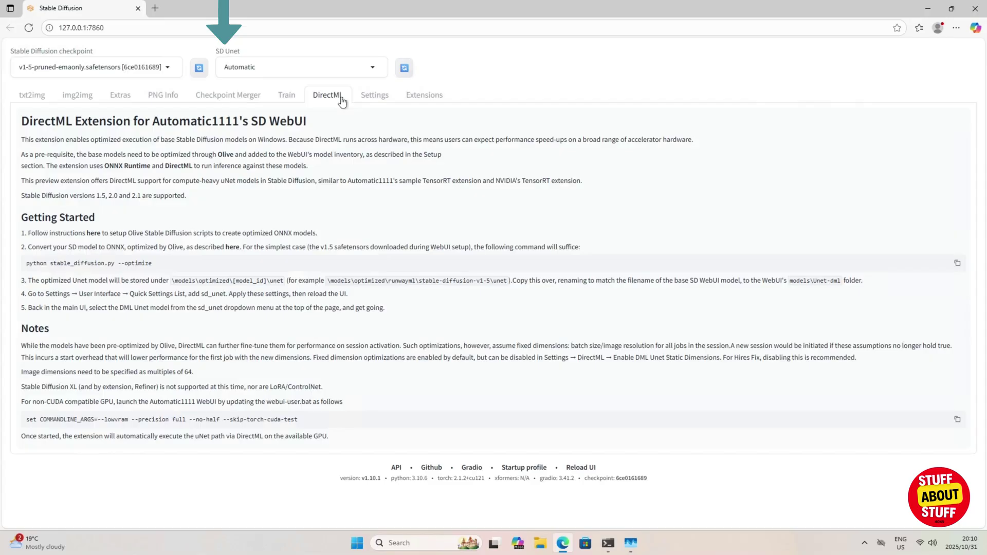
Terminate the running web UI batch job in the terminal and move up to the C:\sd folder.
click(611, 549)
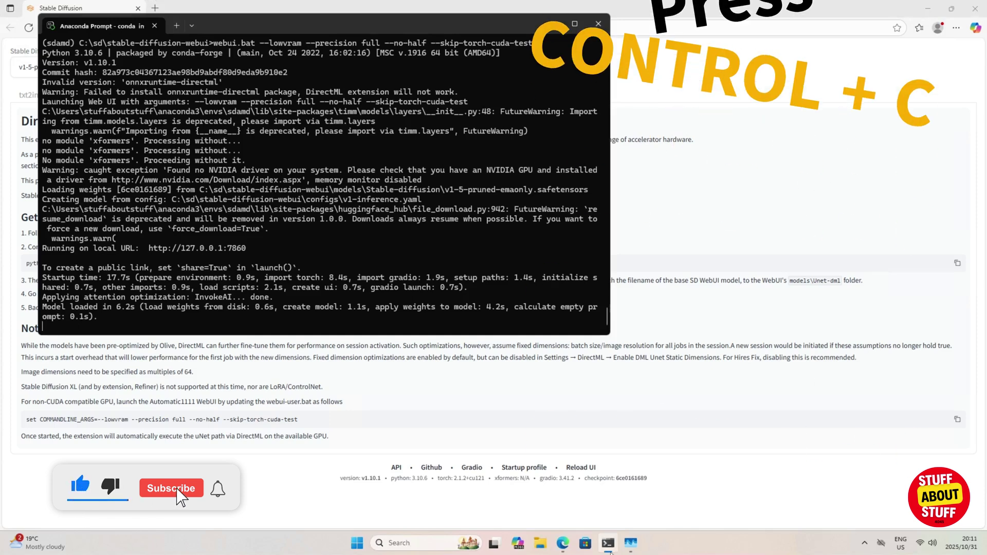
key(ctrl+c)
text(y)
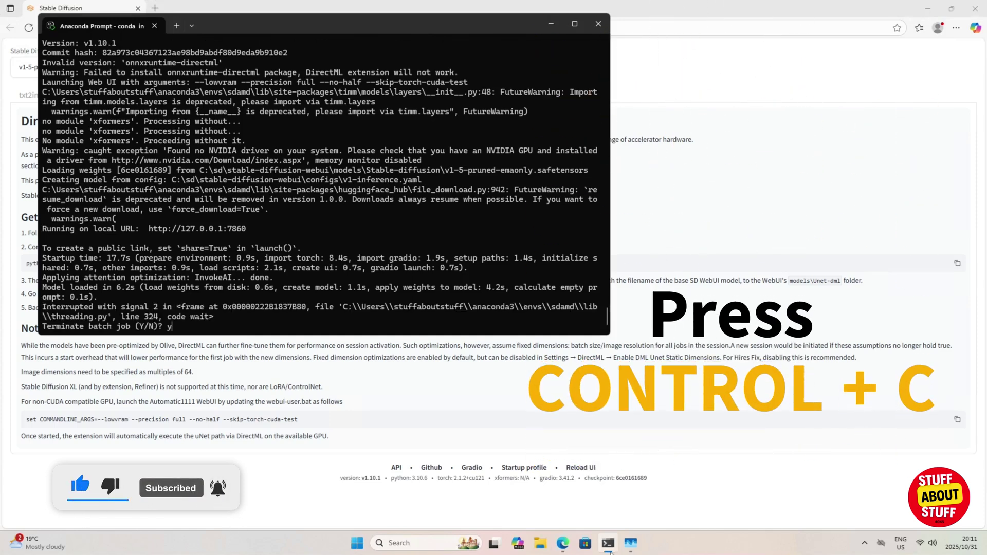
key(Return)
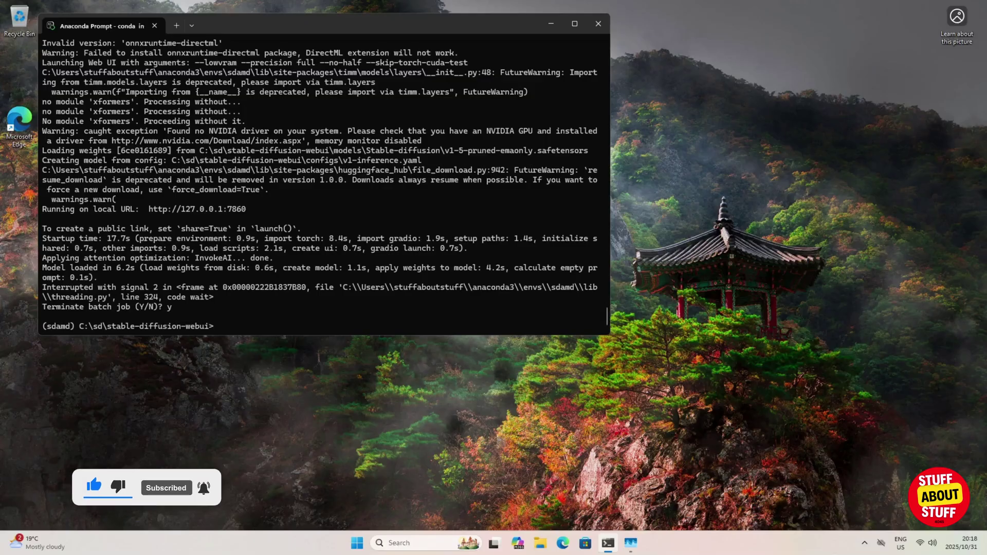
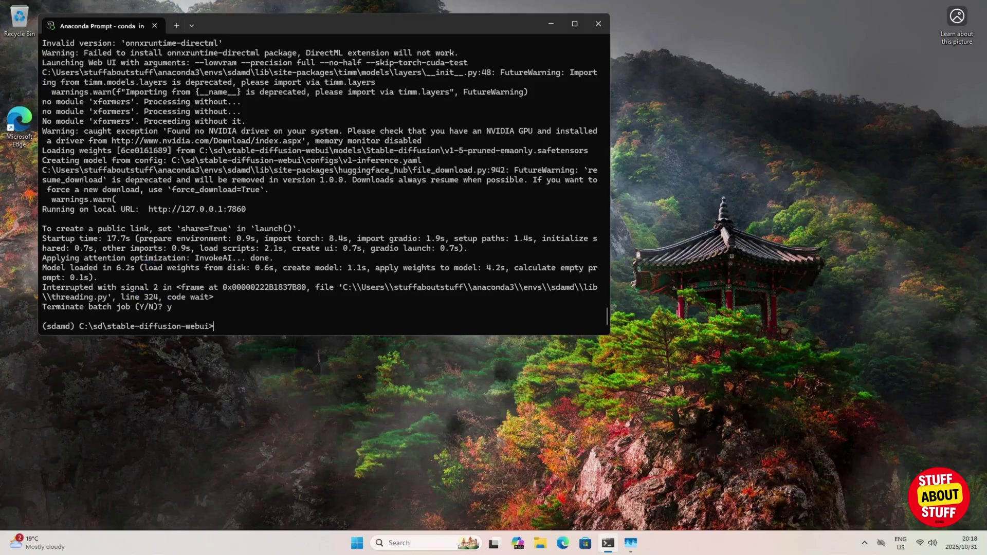
text(cd..)
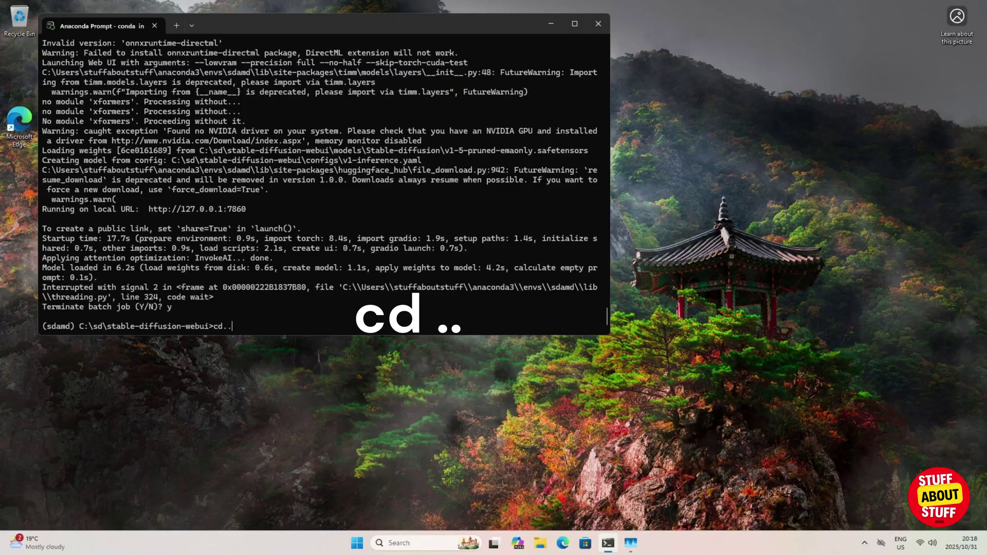
key(Return)
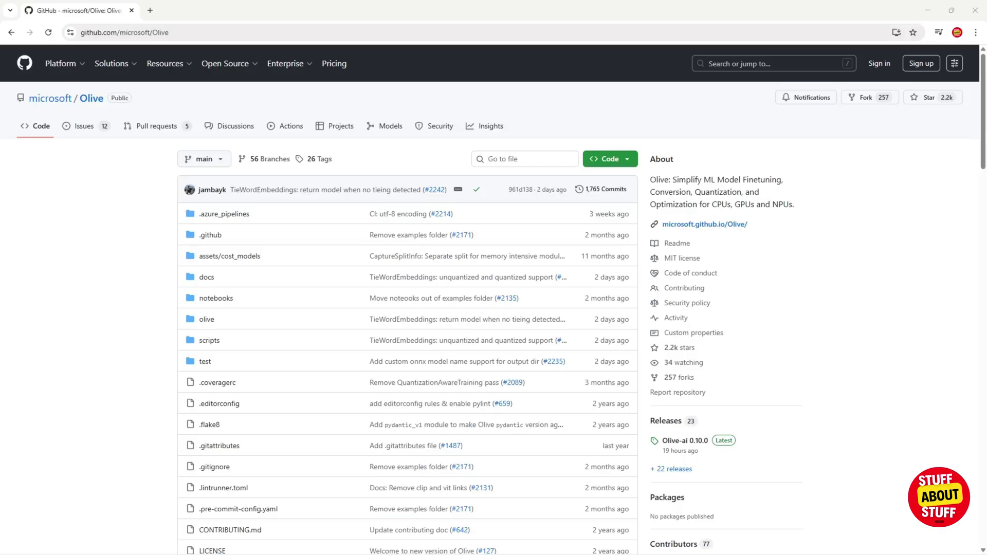
Examine the examples/stable_diffusion folder on the rel-0.9.2 branch of the microsoft/Olive GitHub repository.
click(221, 161)
drag(338, 251, 335, 293)
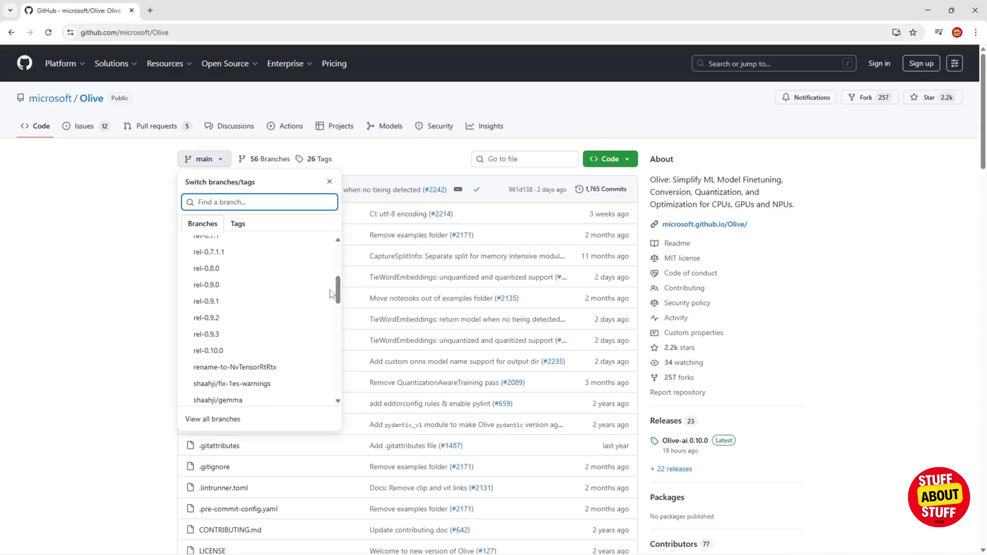
click(303, 323)
click(227, 338)
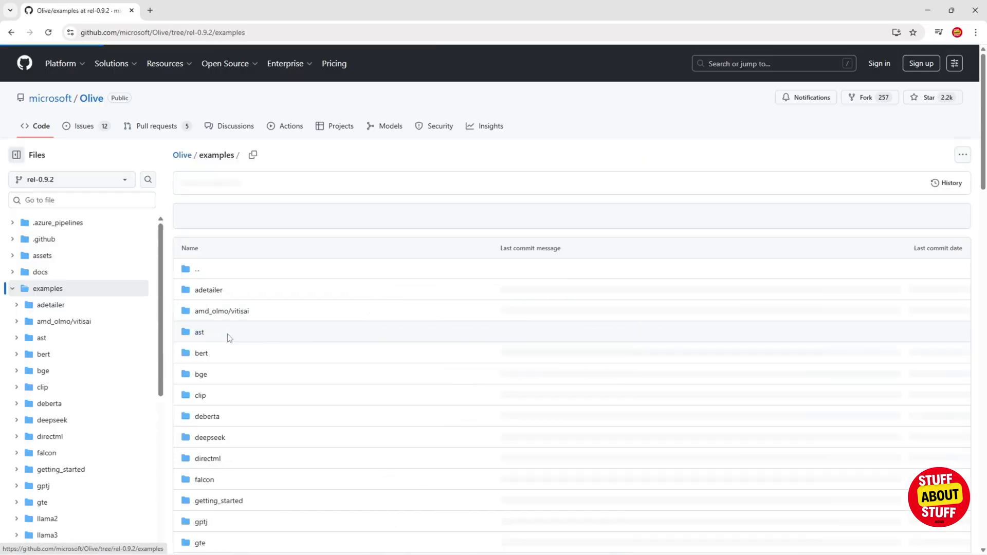
scroll(128, 386, down, 10)
click(130, 413)
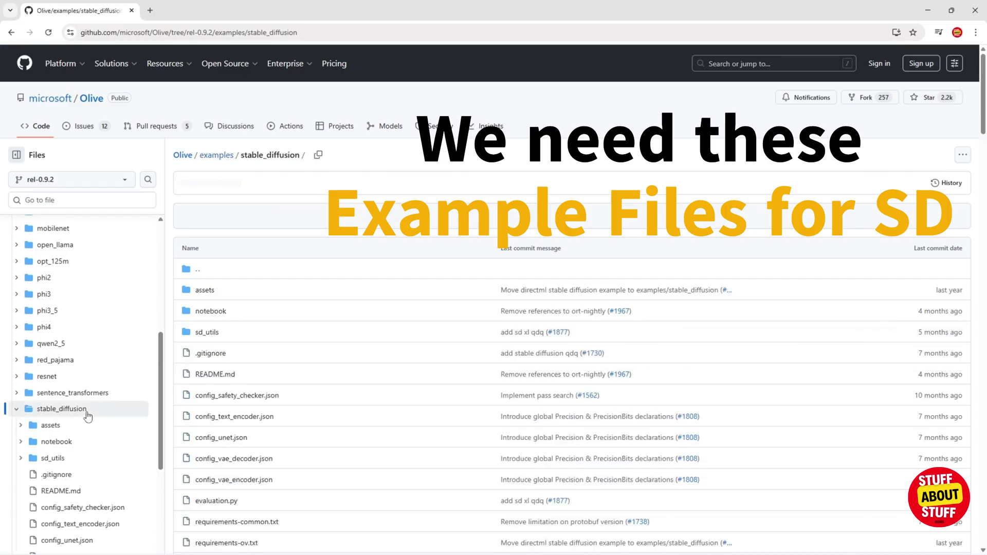
drag(160, 416, 167, 473)
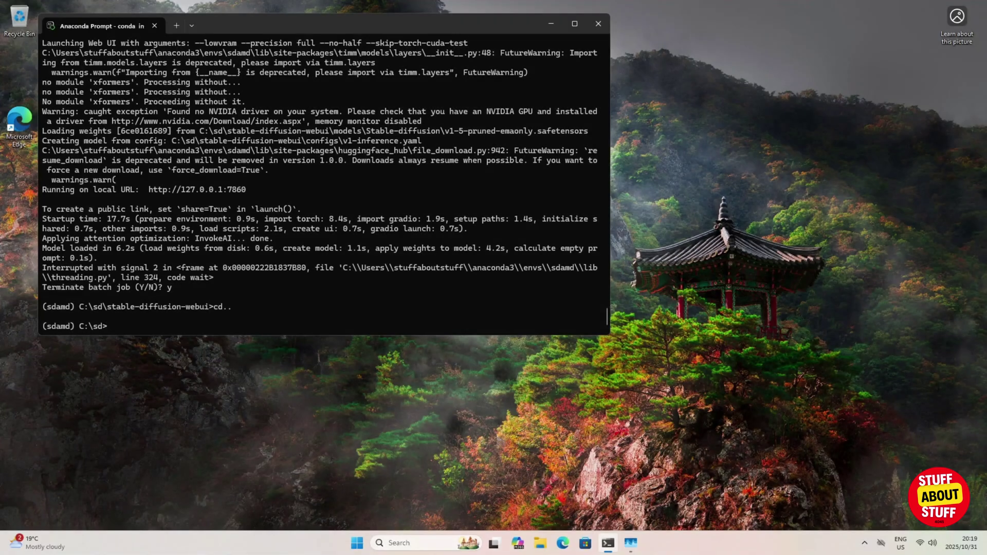
text(pip install olive-ai[directml]==0.9.2)
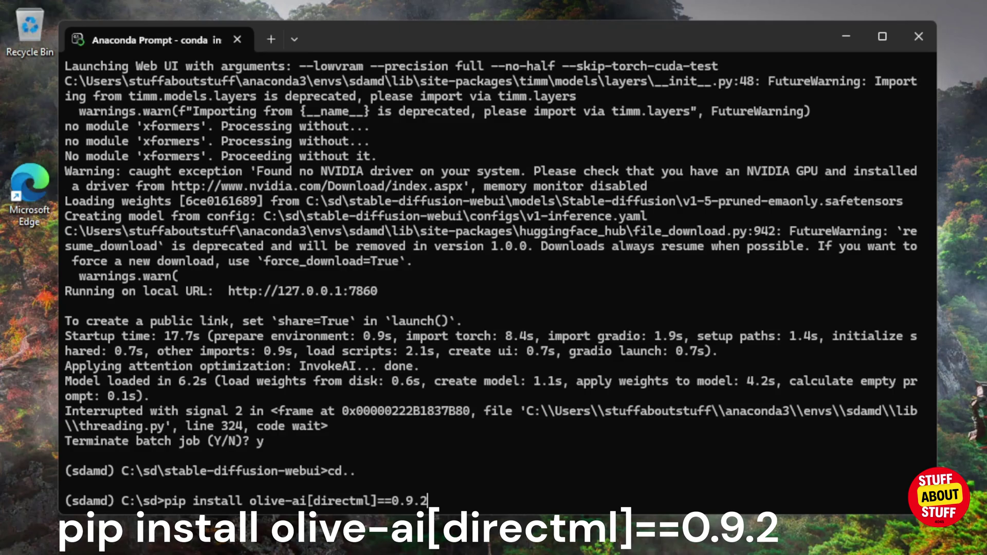
key(Return)
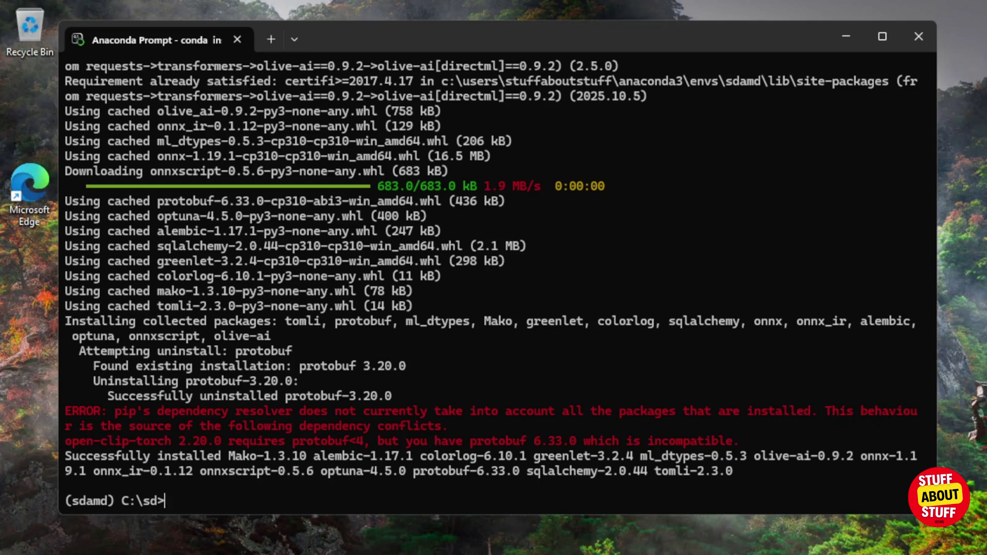
text(git clone https://github.com/microsoft/olive --branch v0.9.2)
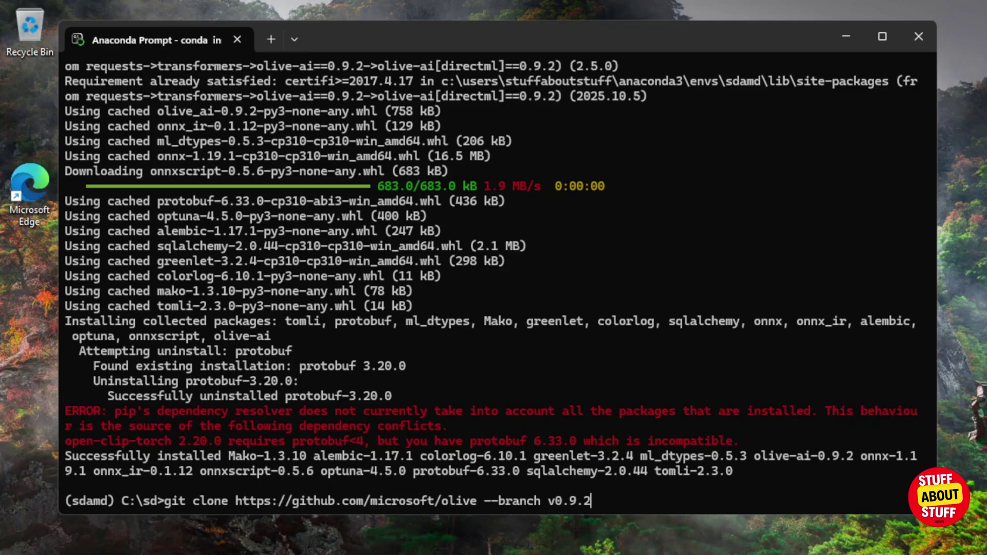
key(Return)
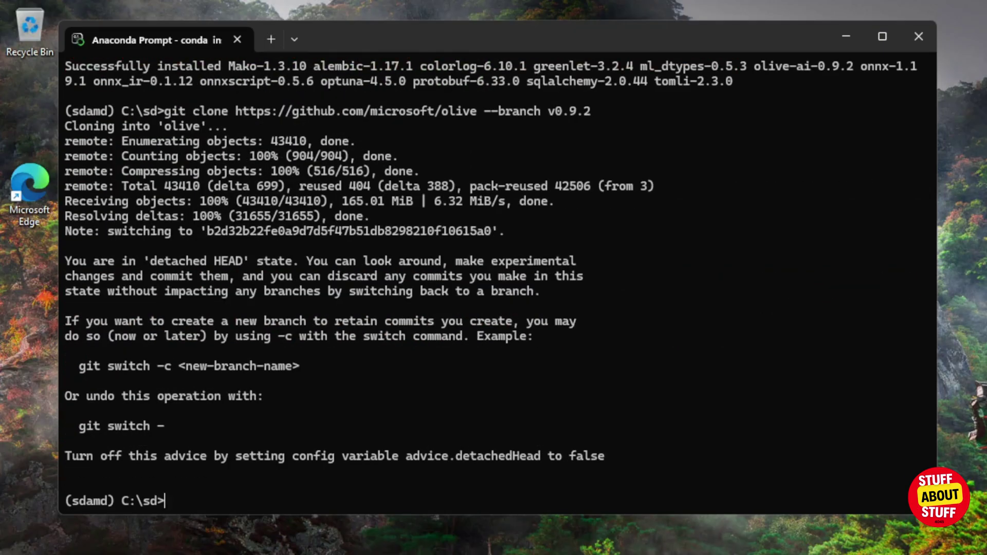
List the contents of C:\sd and change into the olive\examples\stable_diffusion folder.
text(dir)
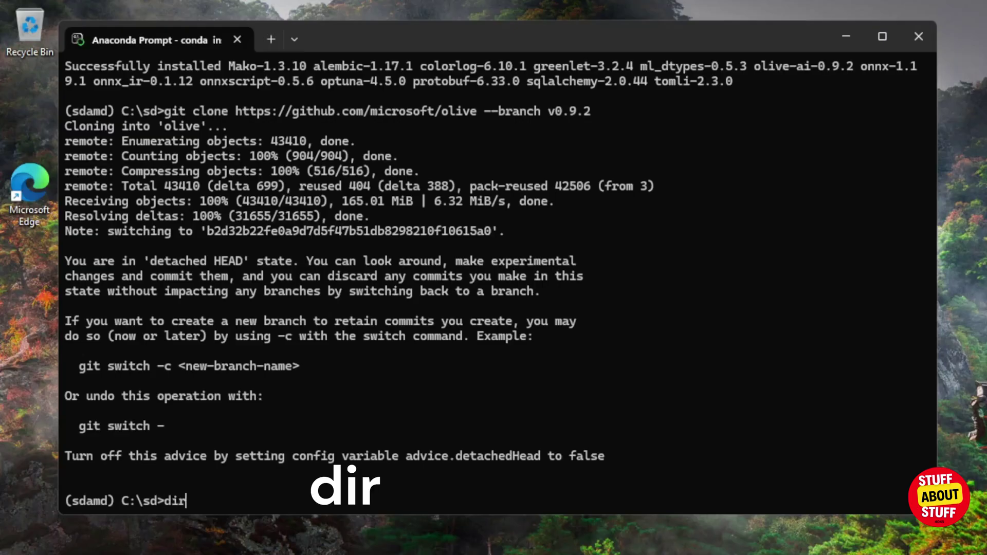
key(Return)
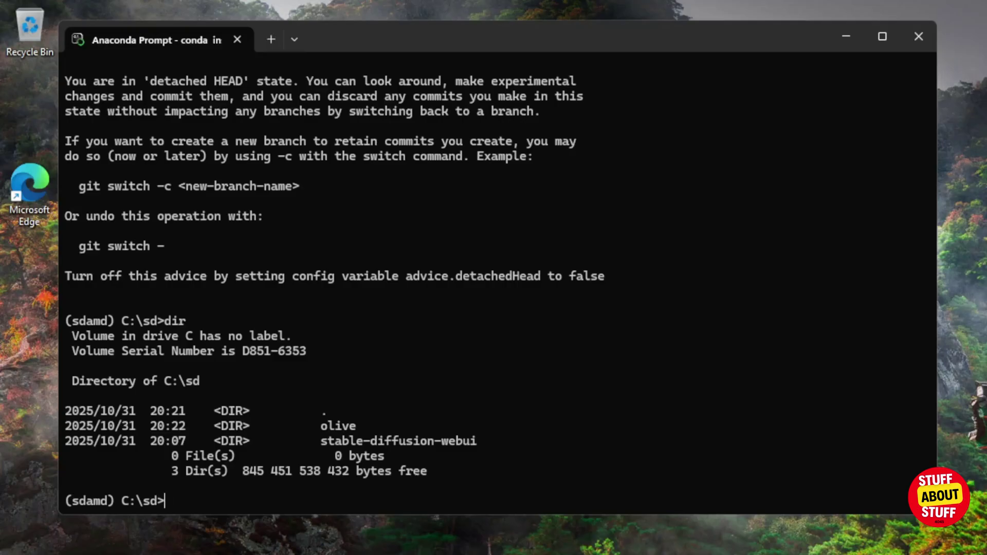
text(c)
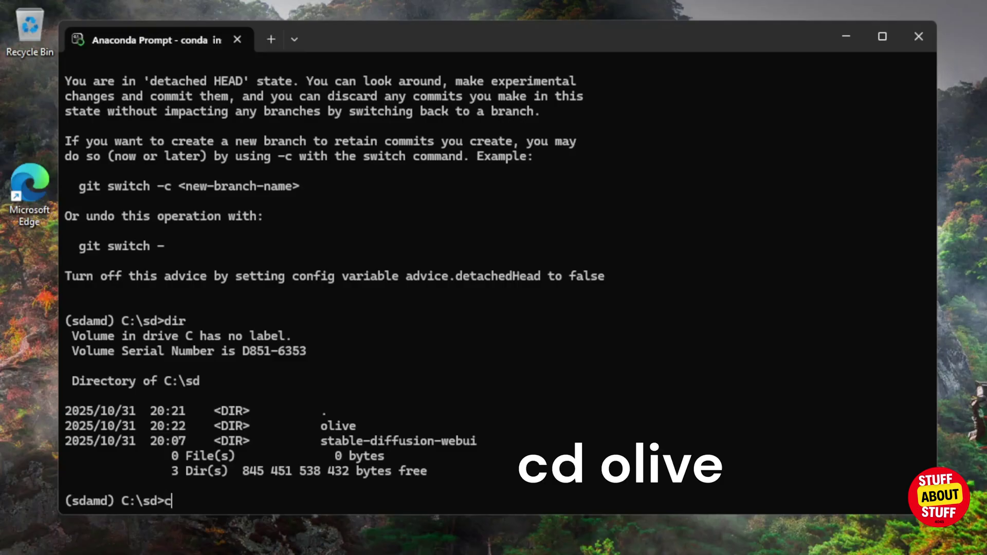
text(d olive)
key(Return)
text(c)
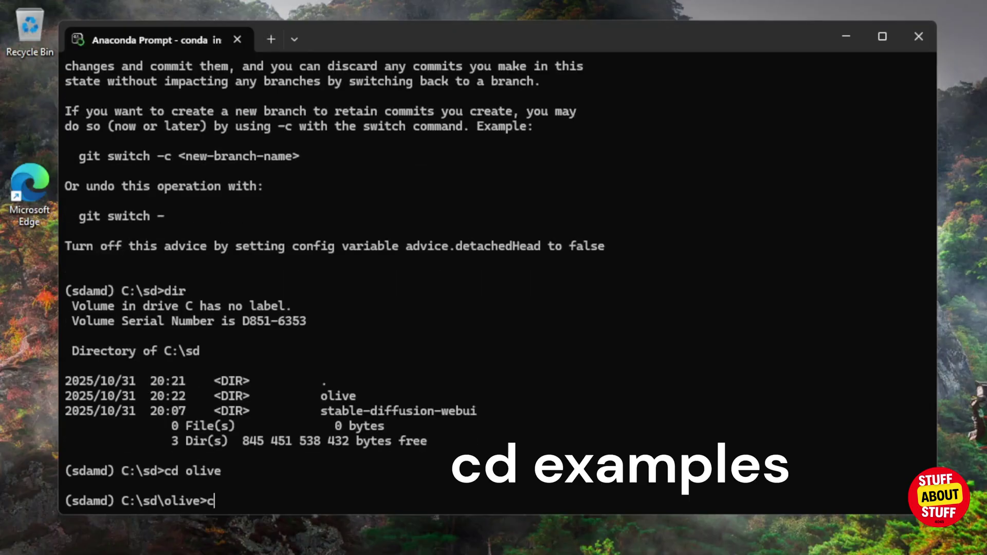
text(d examples)
key(Return)
text(cd stable_diffusion)
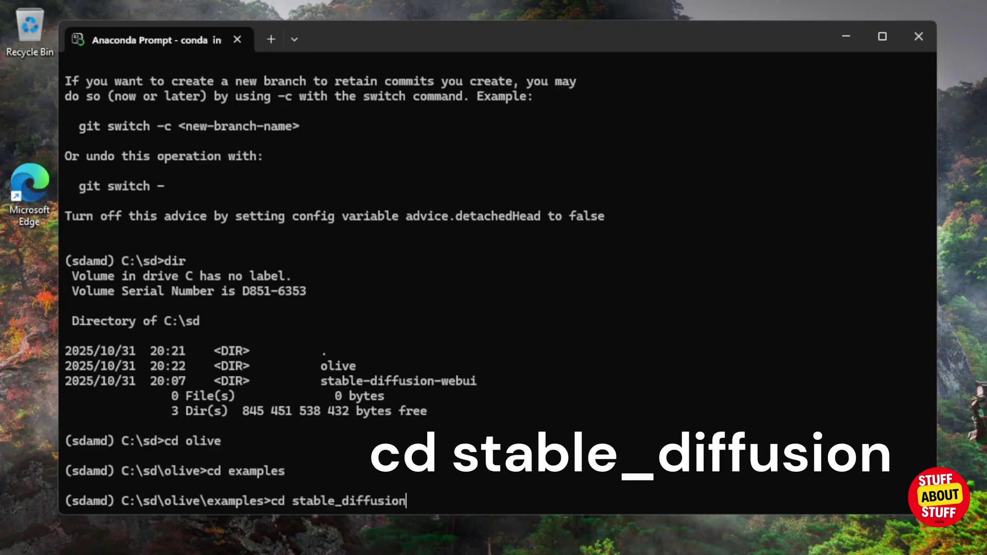
key(Return)
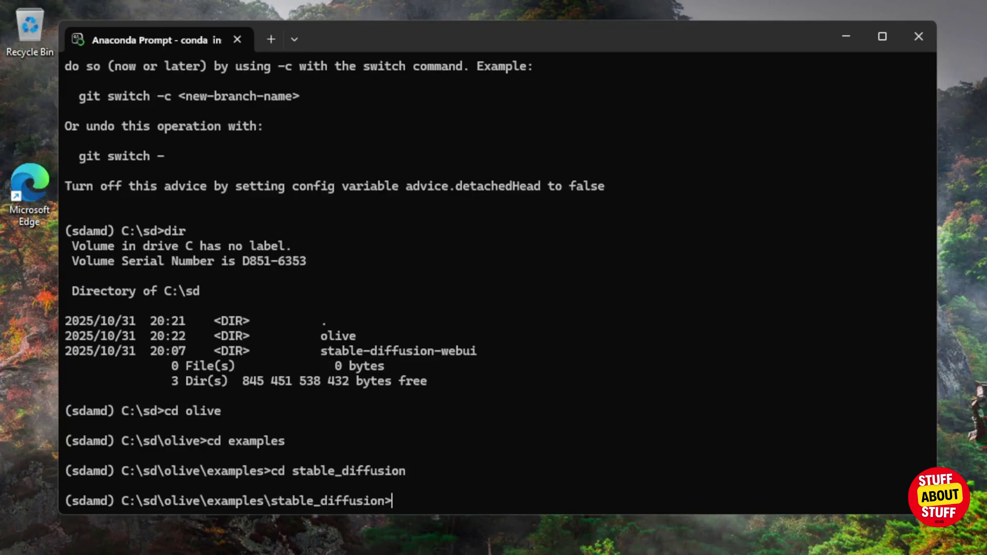
List the files in the stable_diffusion example folder and install the Python packages from requirements.txt with pip.
text(dir)
key(Return)
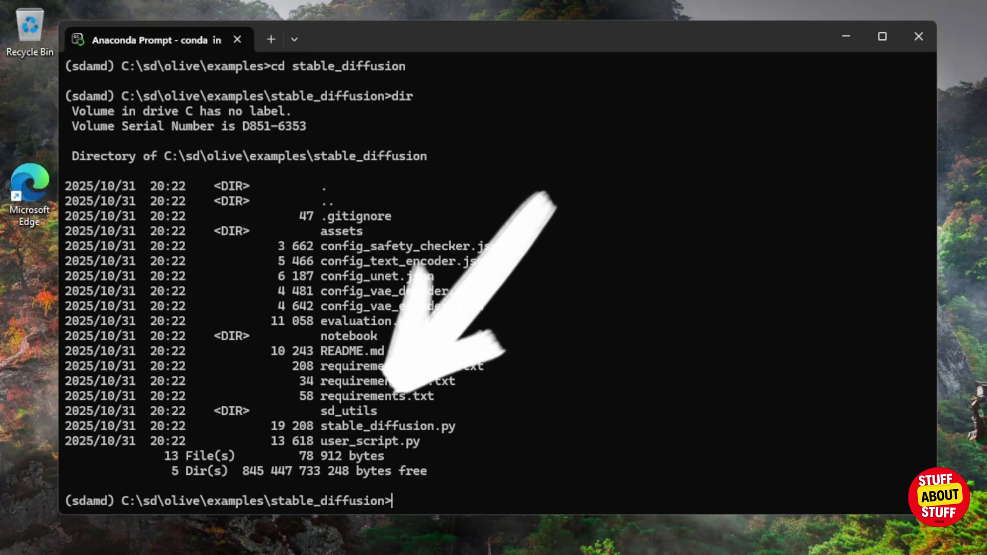
text(pip install -r requirements.txt)
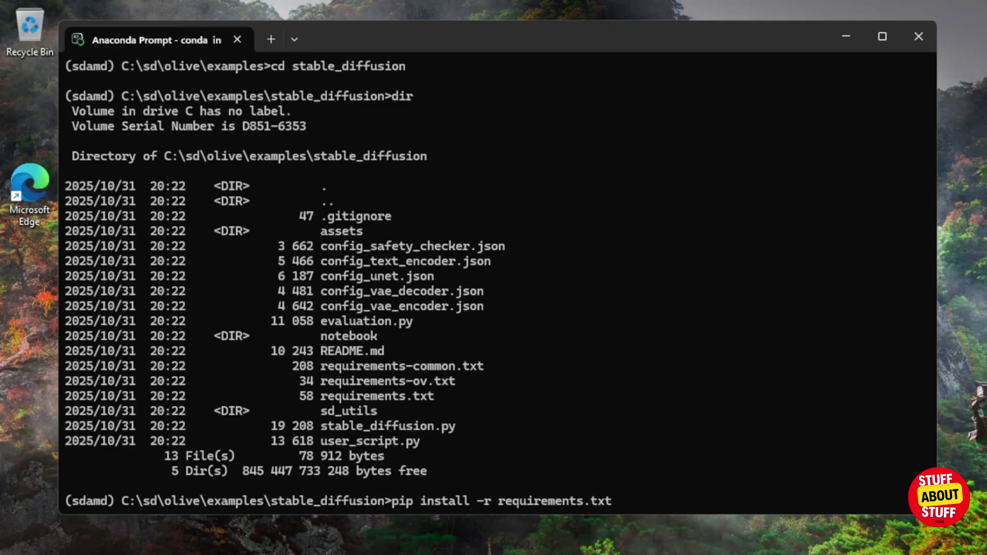
key(Return)
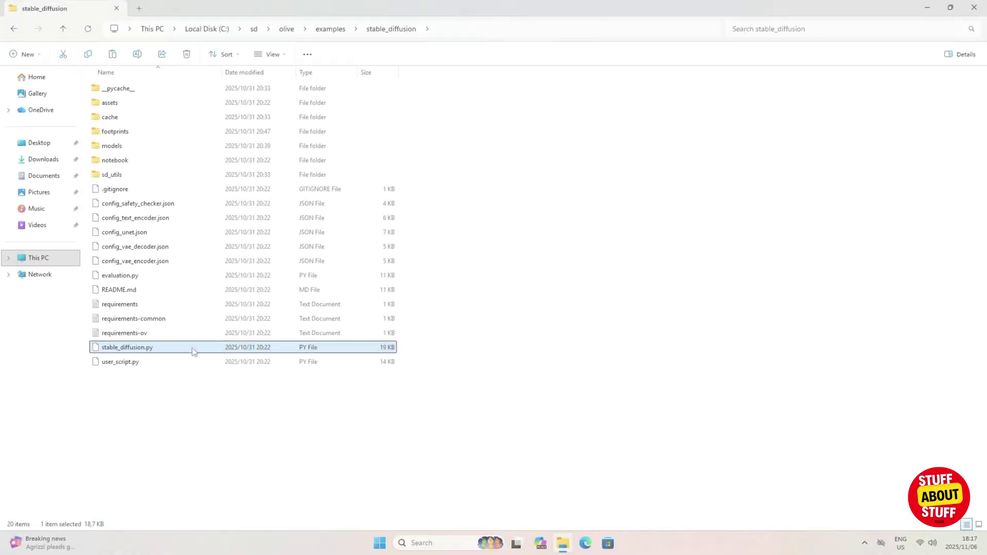
Open stable_diffusion.py from the stable_diffusion example folder in Notepad++.
right_click(194, 352)
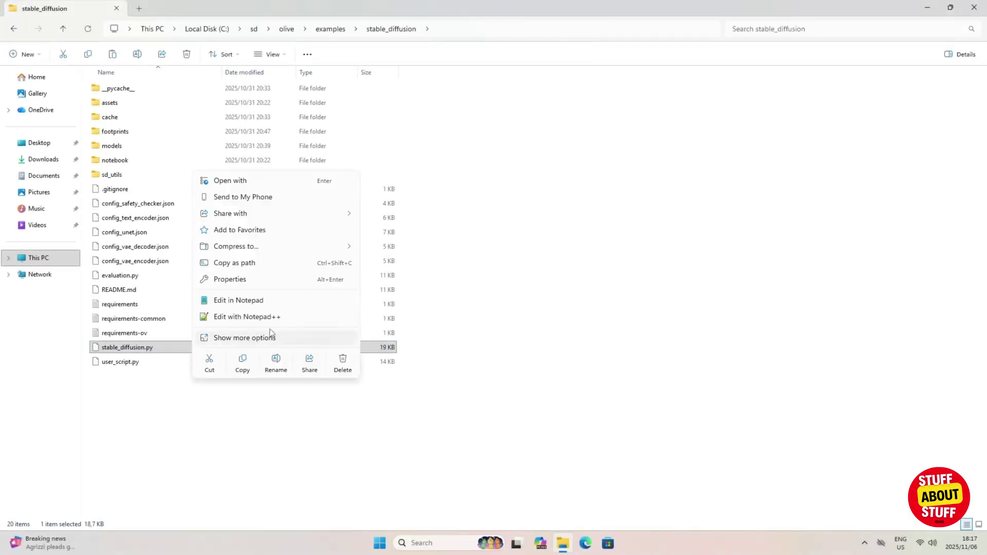
click(288, 320)
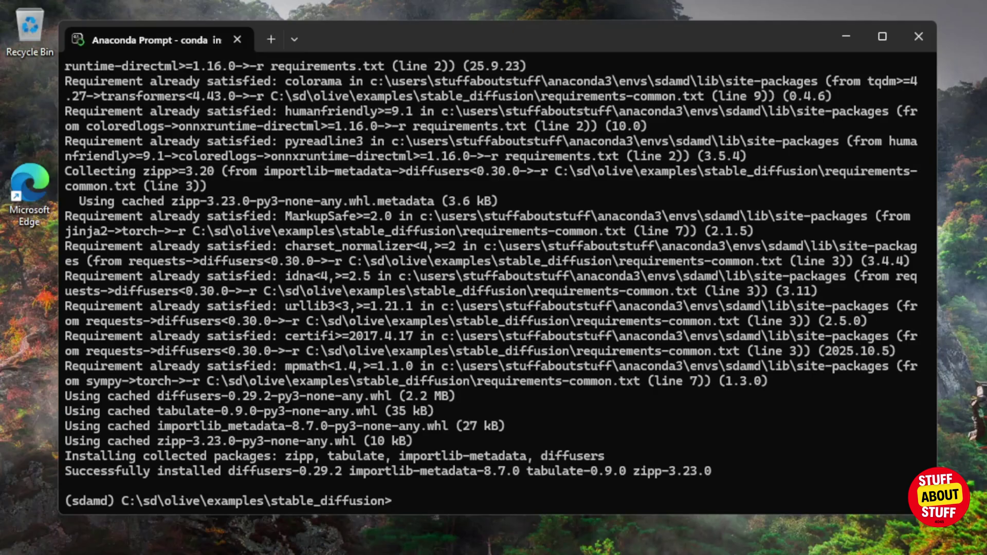
Run stable_diffusion.py --optimize with Python in the Anaconda Prompt for the default model, and again with --model_id lykon/dreamshaper-8.
text(python stable_diffusion.py)
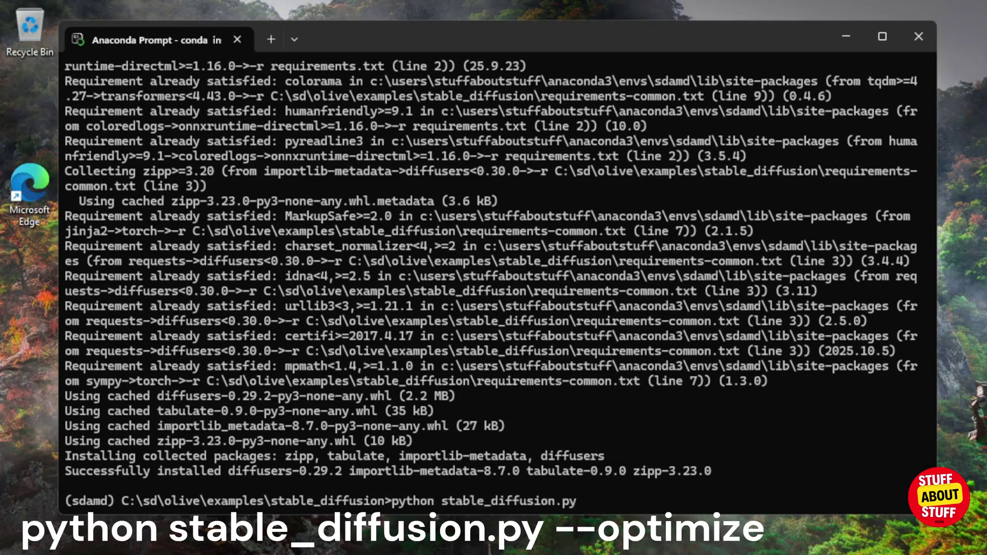
text( --optimize)
key(Return)
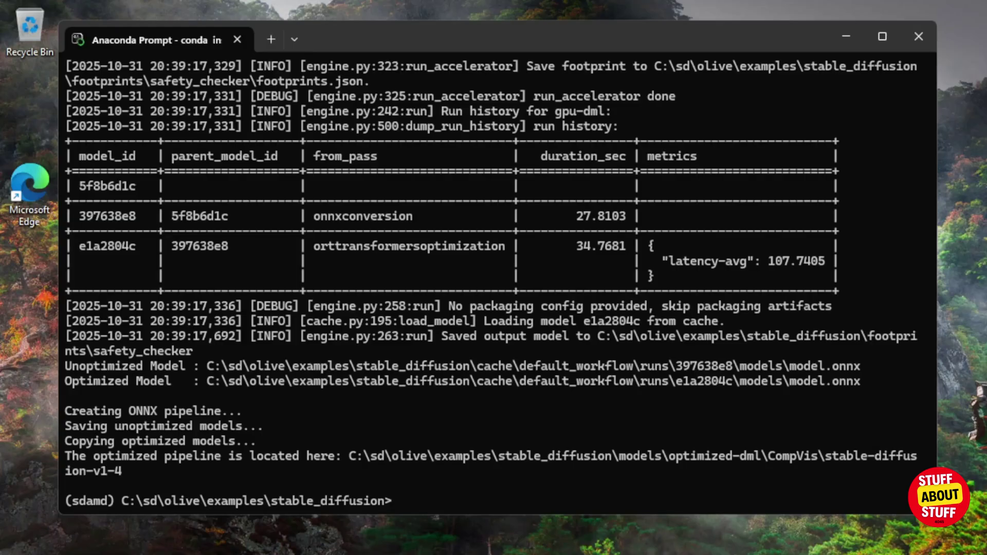
text(python stable_diffusion.py --model_id lykon/dreamshaper-8 --optimize)
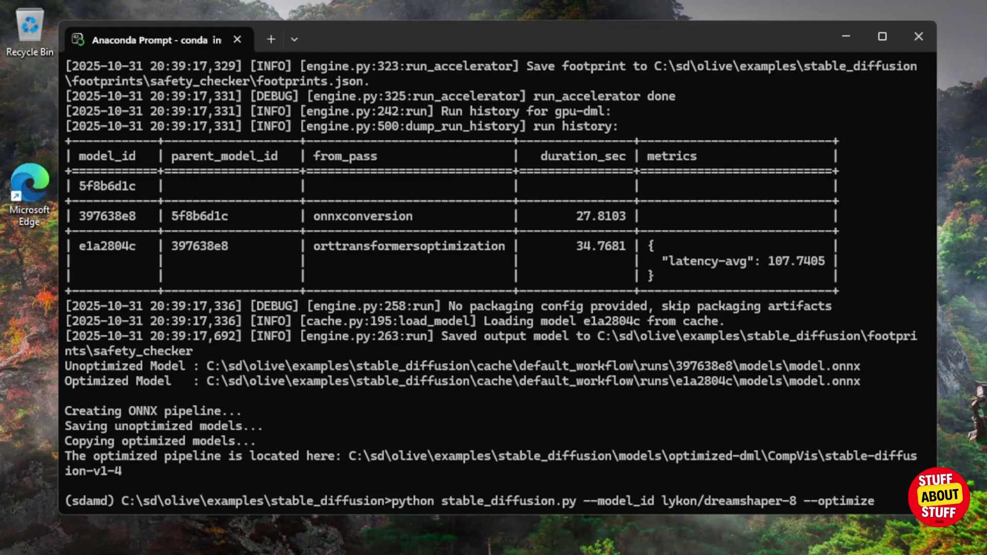
key(Return)
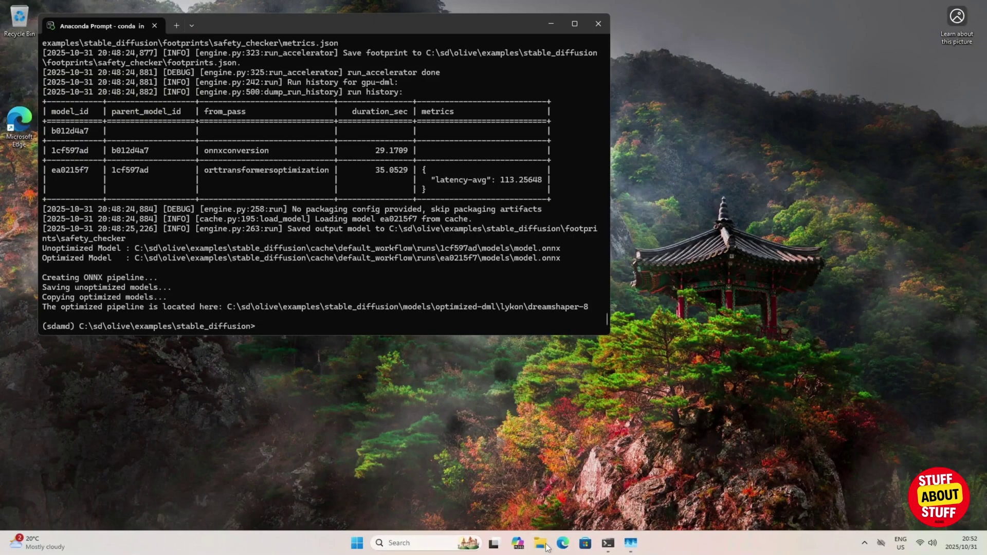
In File Explorer, open C:\sd\olive\examples\stable_diffusion\models\optimized-dml\CompVis\stable-diffusion-v1-4\unet.
click(545, 547)
click(38, 257)
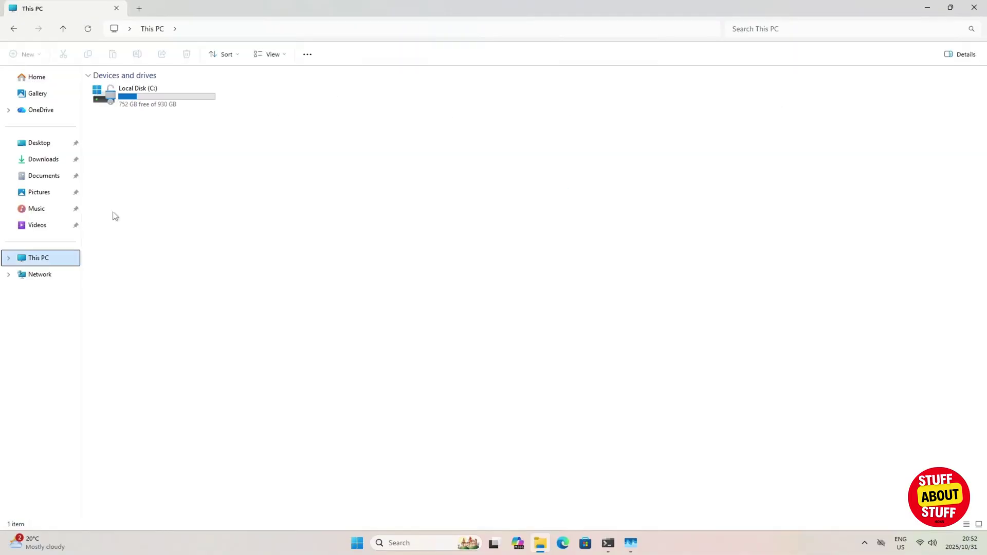
double_click(198, 93)
double_click(199, 91)
double_click(200, 93)
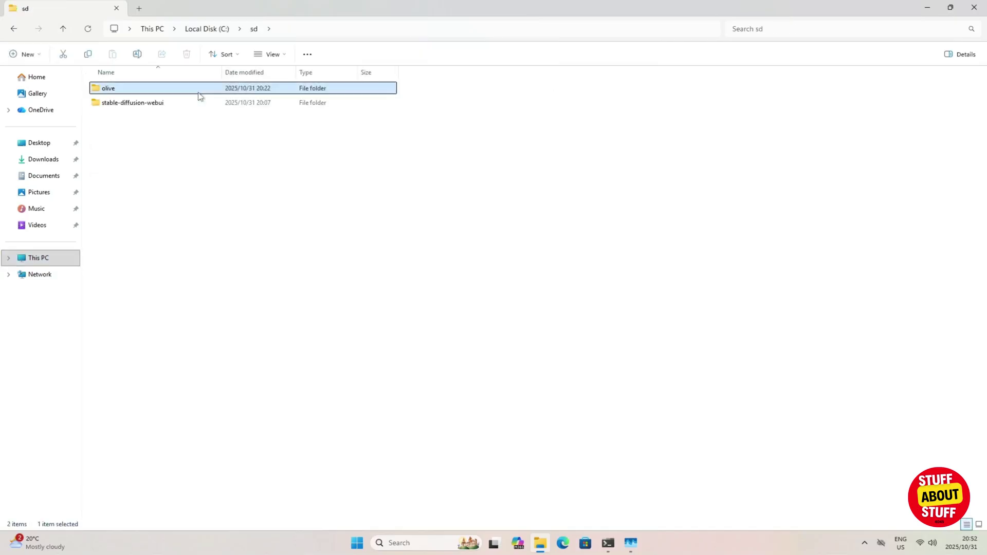
double_click(190, 148)
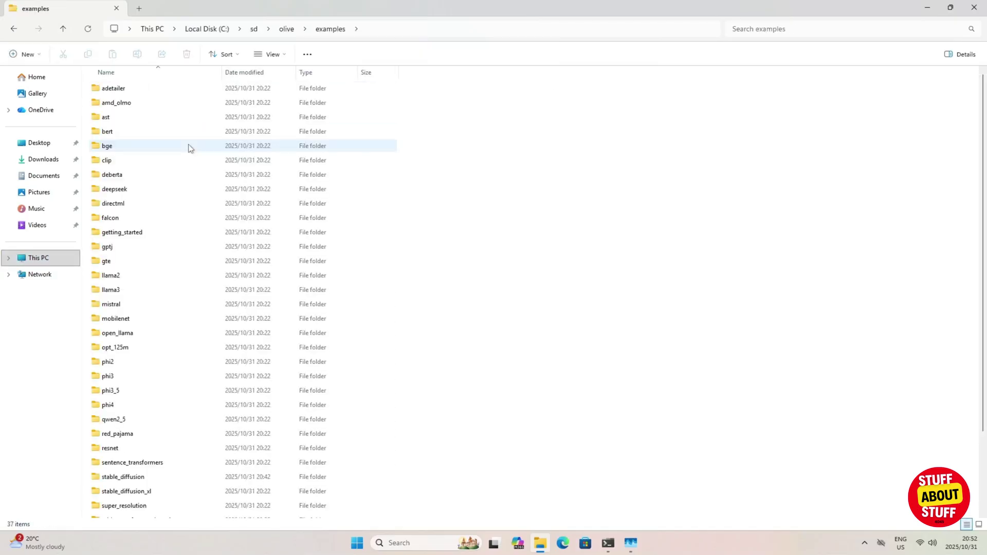
scroll(193, 337, down, 2)
double_click(199, 397)
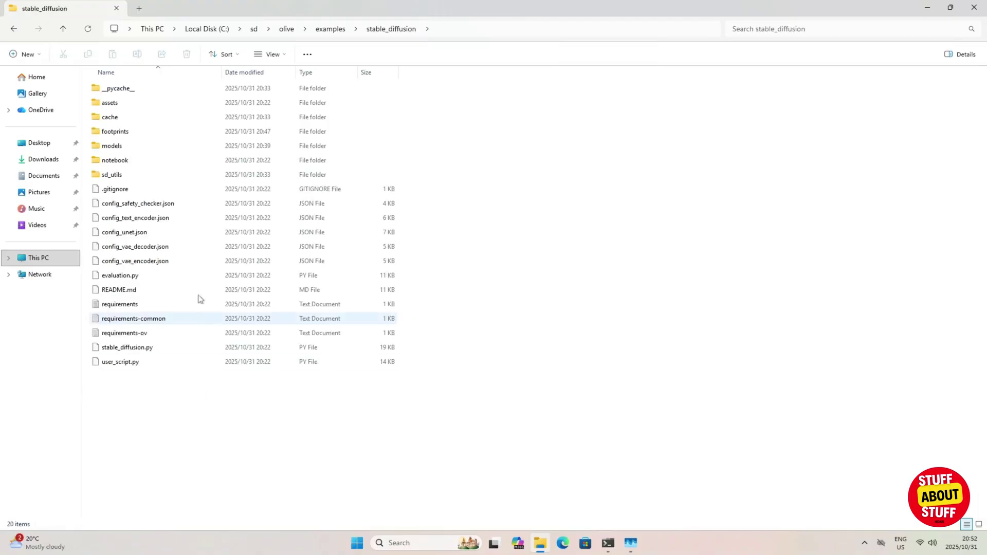
double_click(200, 146)
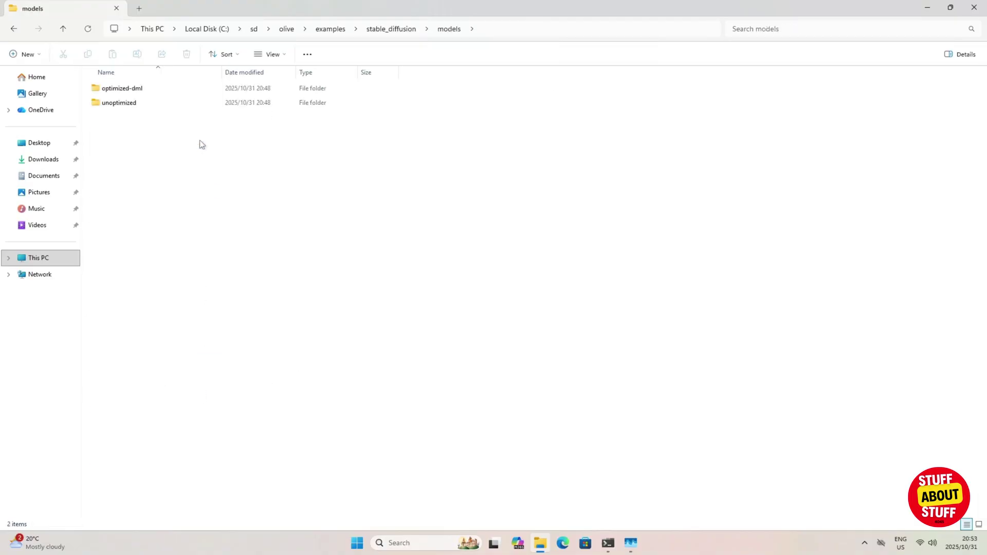
double_click(190, 88)
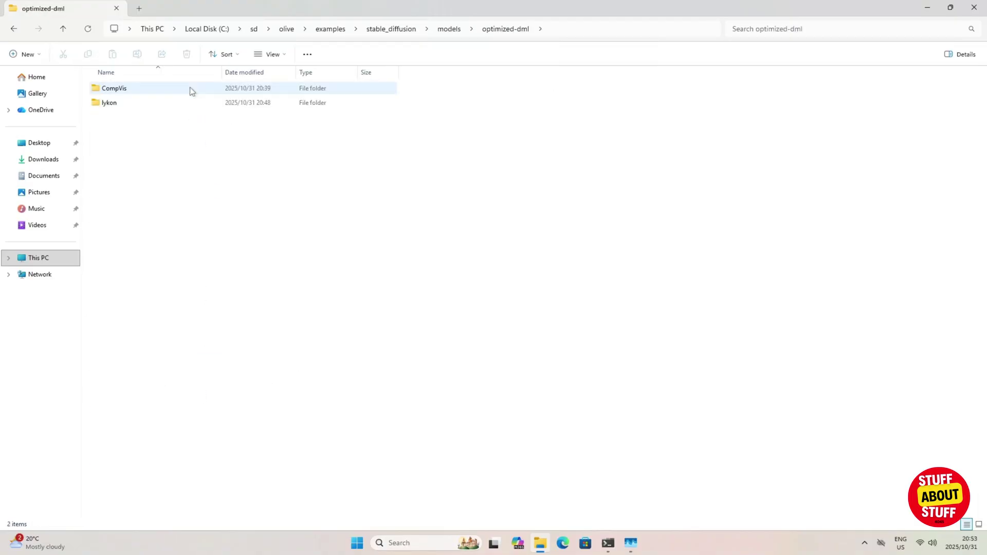
double_click(190, 88)
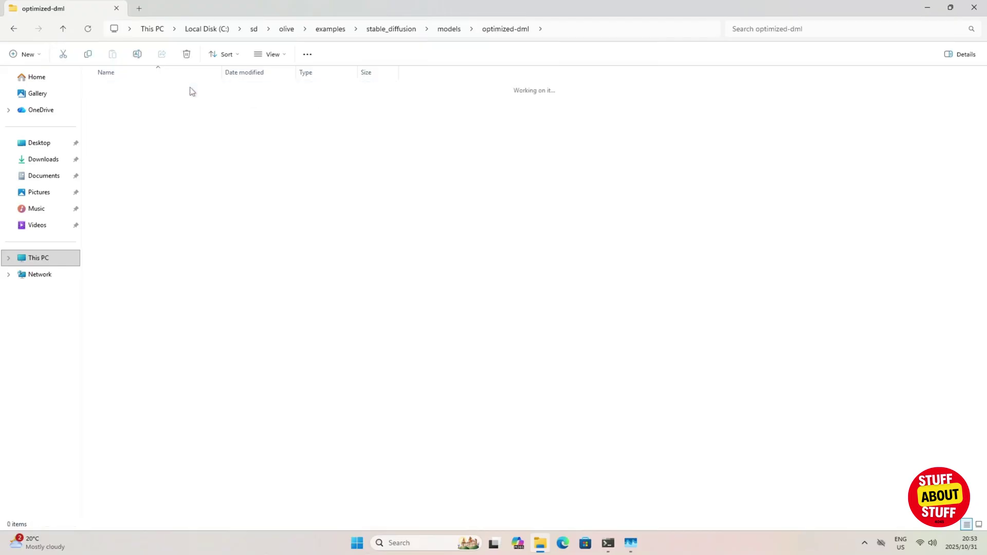
double_click(190, 88)
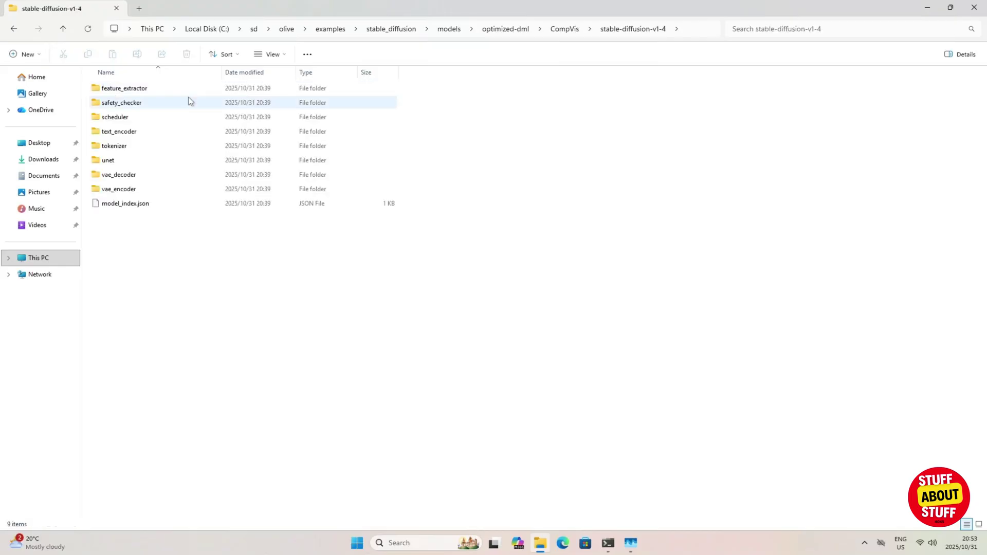
double_click(187, 161)
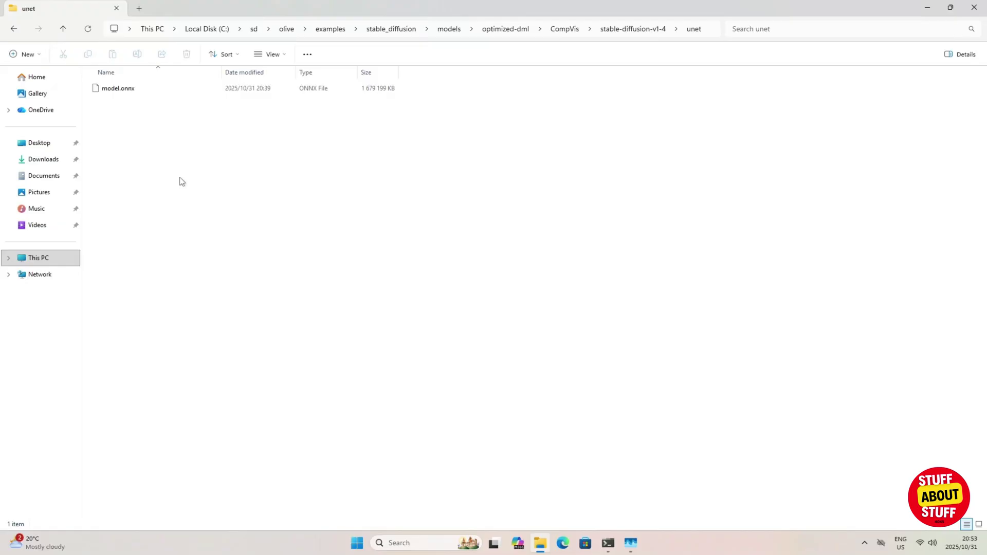
Copy the stable-diffusion-v1-4 model.onnx into C:\sd\stable-diffusion-webui\models\Unet-dml, using a second File Explorer window.
key(ctrl+n)
click(510, 238)
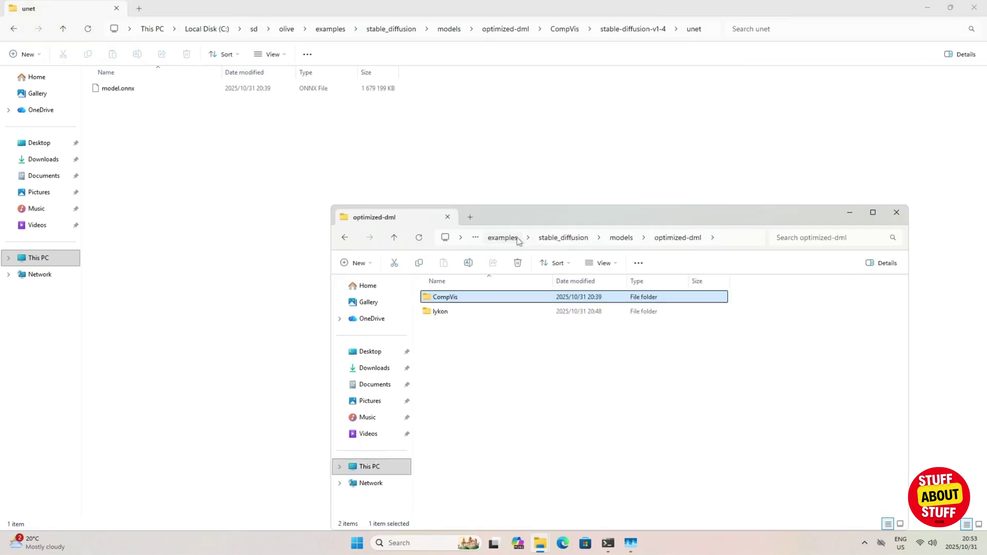
click(514, 241)
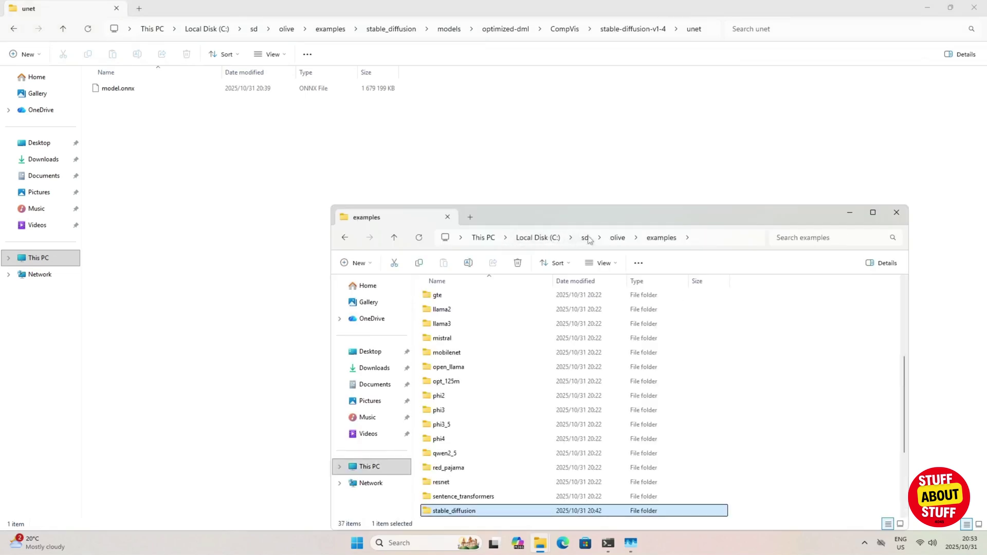
click(588, 240)
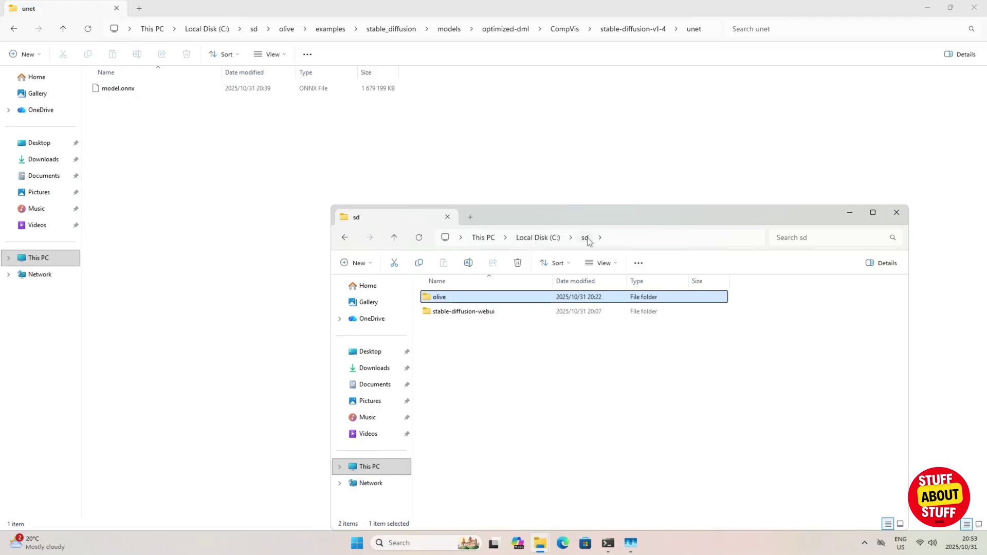
double_click(533, 312)
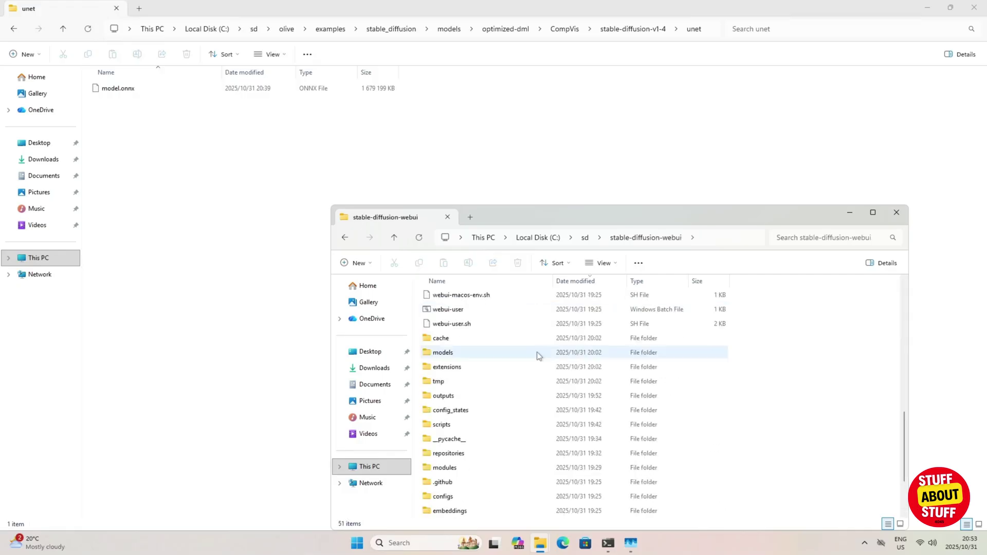
double_click(539, 355)
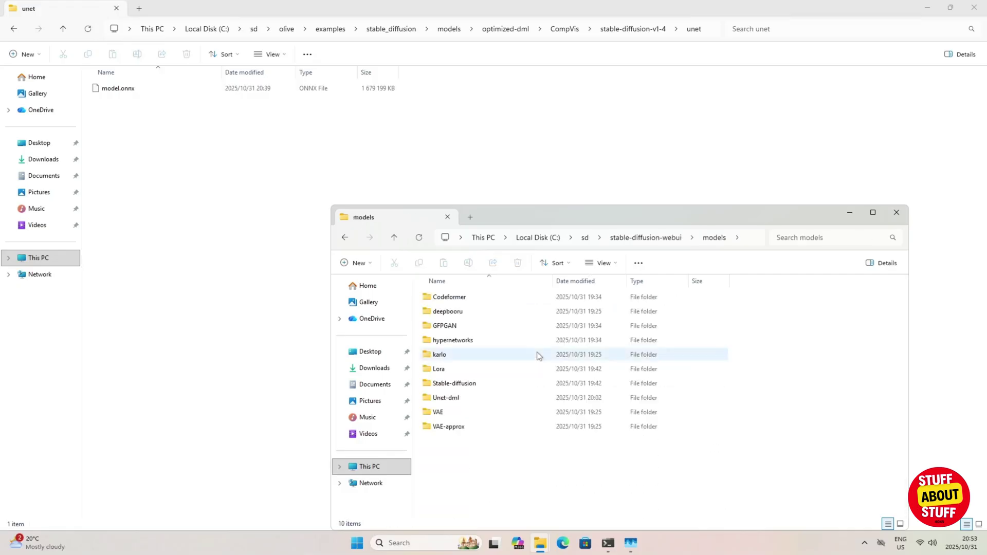
double_click(531, 397)
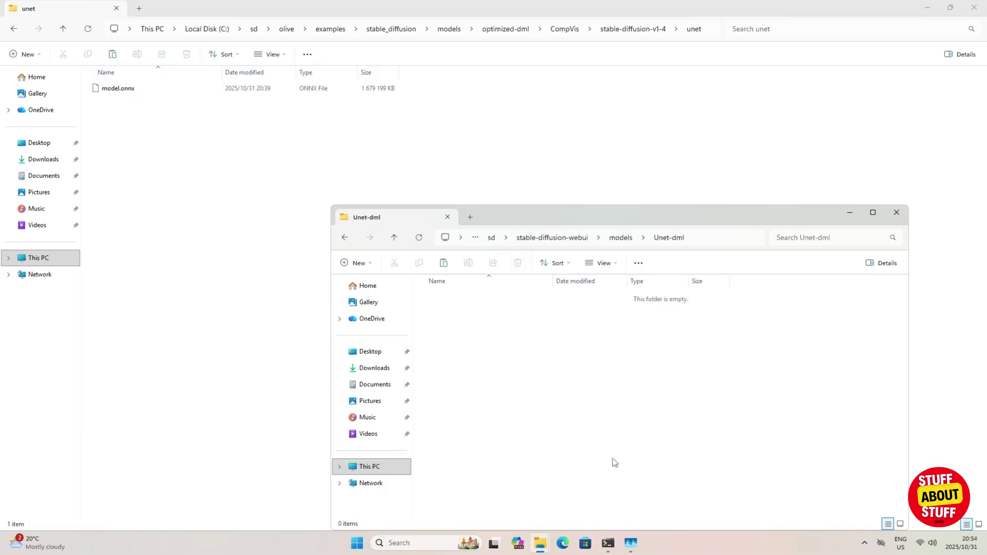
right_click(620, 427)
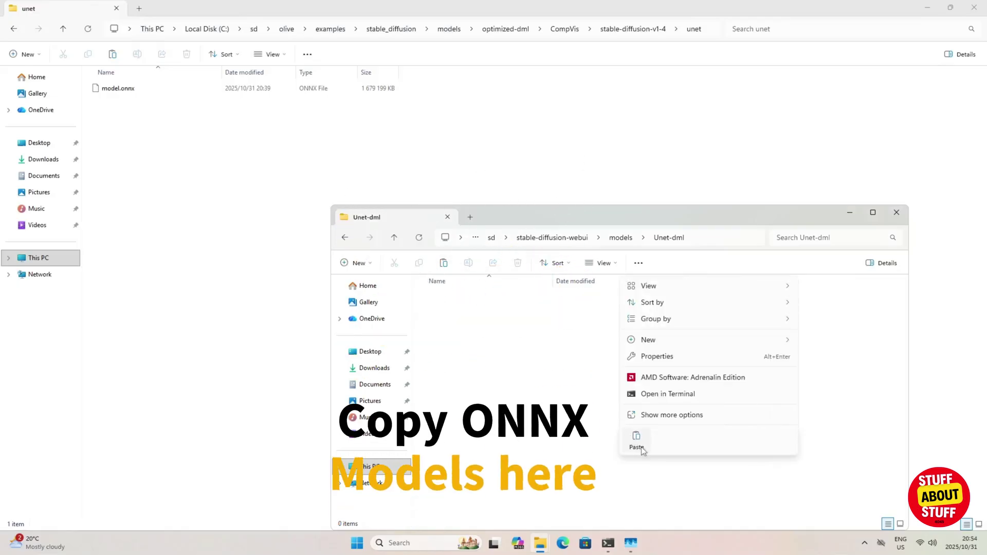
click(637, 441)
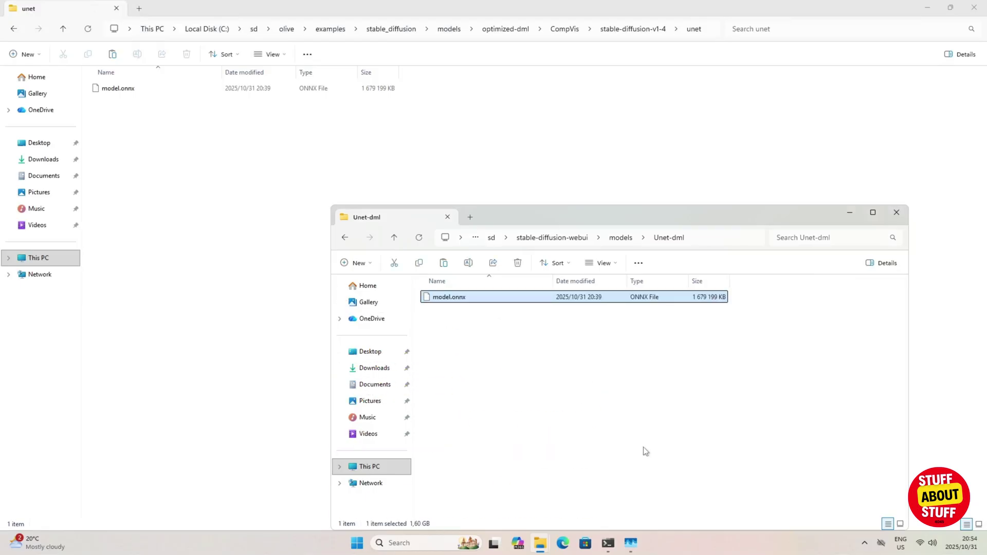
Rename the copied model.onnx in the Unet-dml folder as sd1-4.onnx.
click(498, 298)
right_click(497, 300)
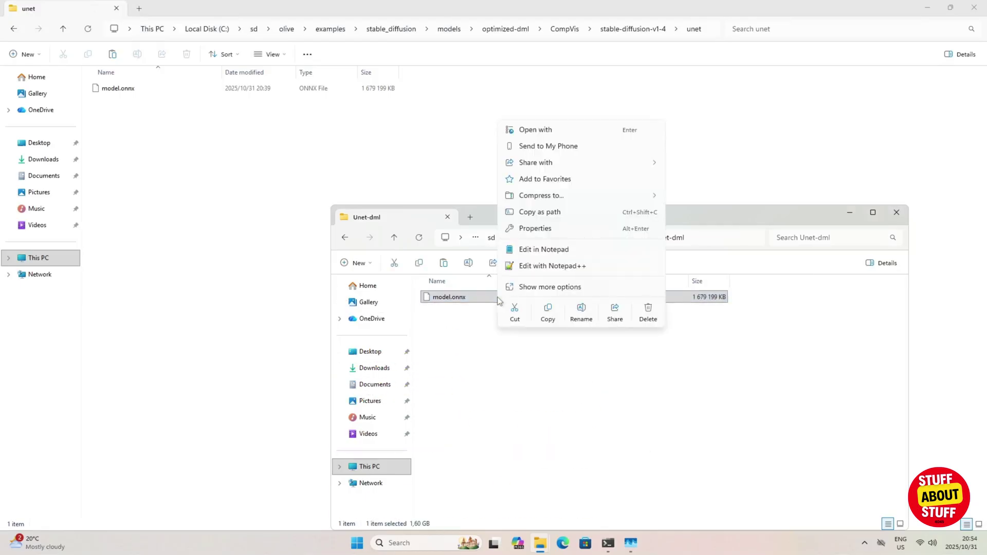
click(581, 314)
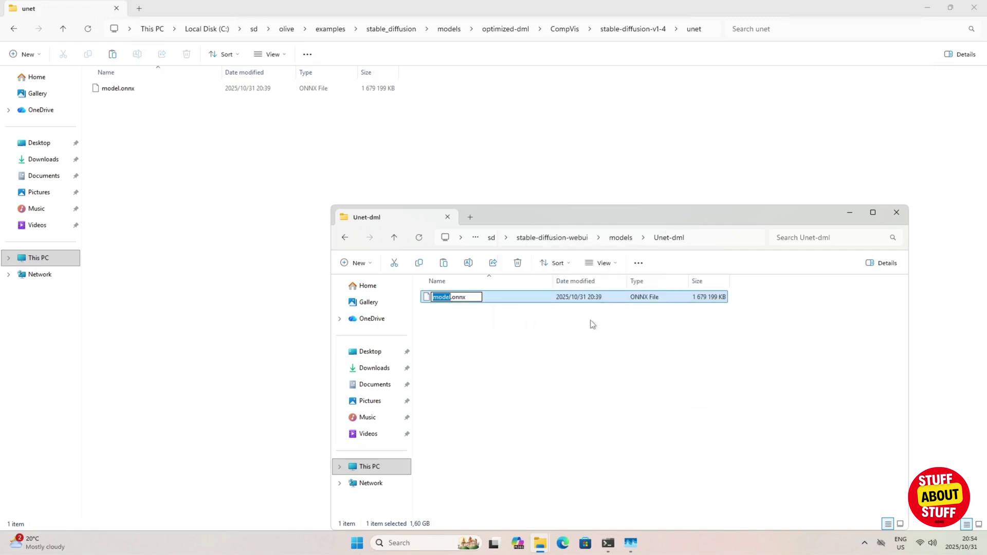
text(sd1-4)
key(Return)
click(591, 324)
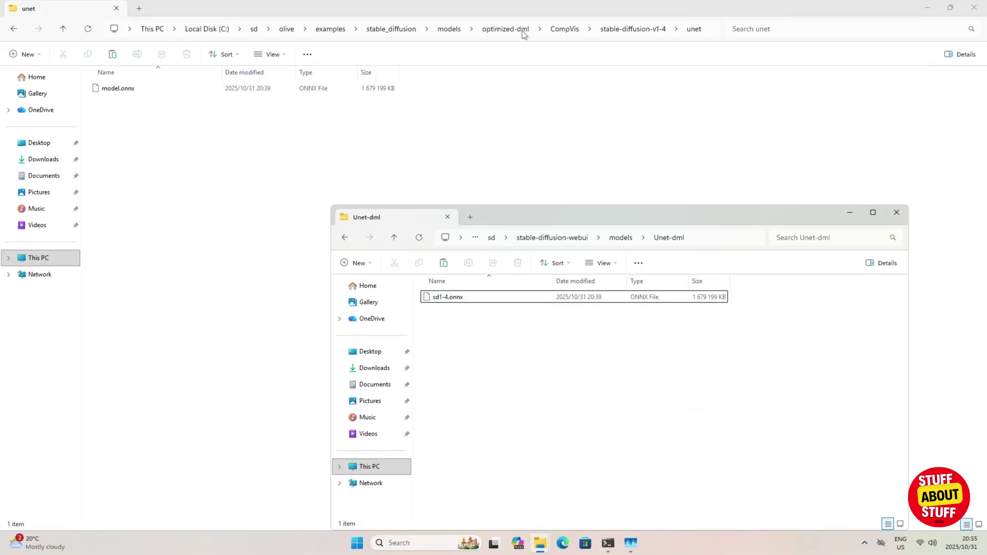
Copy model.onnx from the unet folder of optimized-dml\lykon\dreamshaper-8 into the web UI's Unet-dml folder.
click(523, 34)
double_click(185, 101)
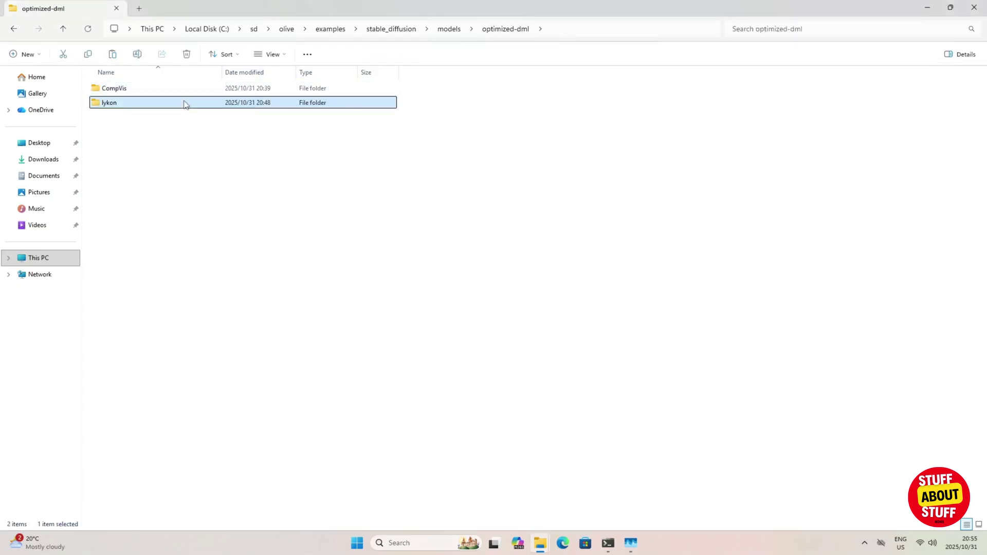
double_click(189, 86)
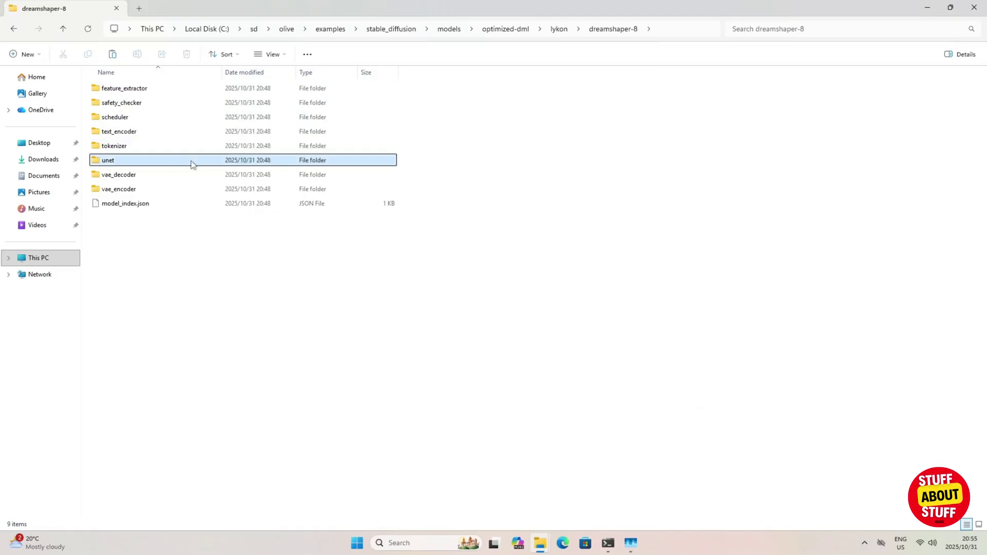
double_click(191, 161)
click(165, 90)
right_click(166, 89)
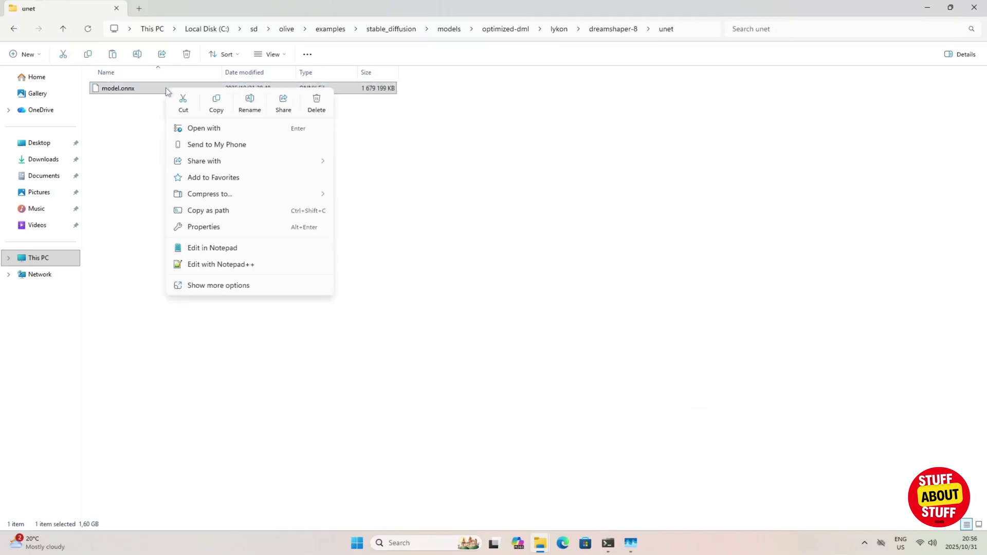
click(218, 108)
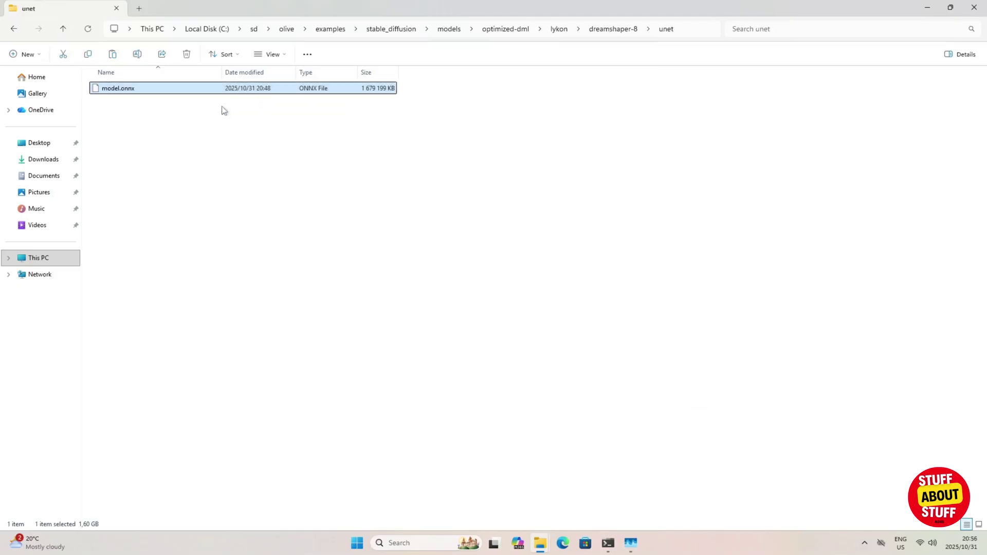
key(alt+Tab)
right_click(575, 443)
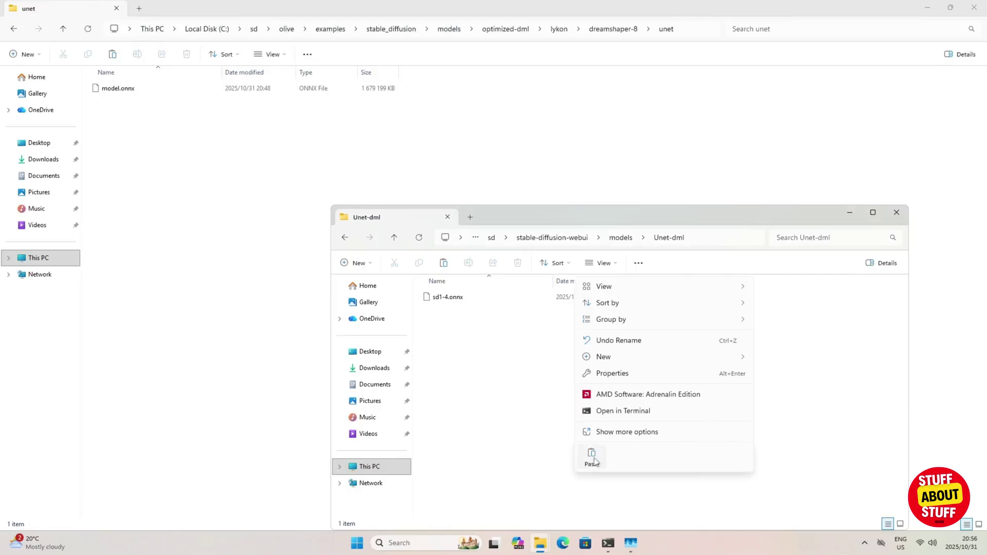
click(592, 459)
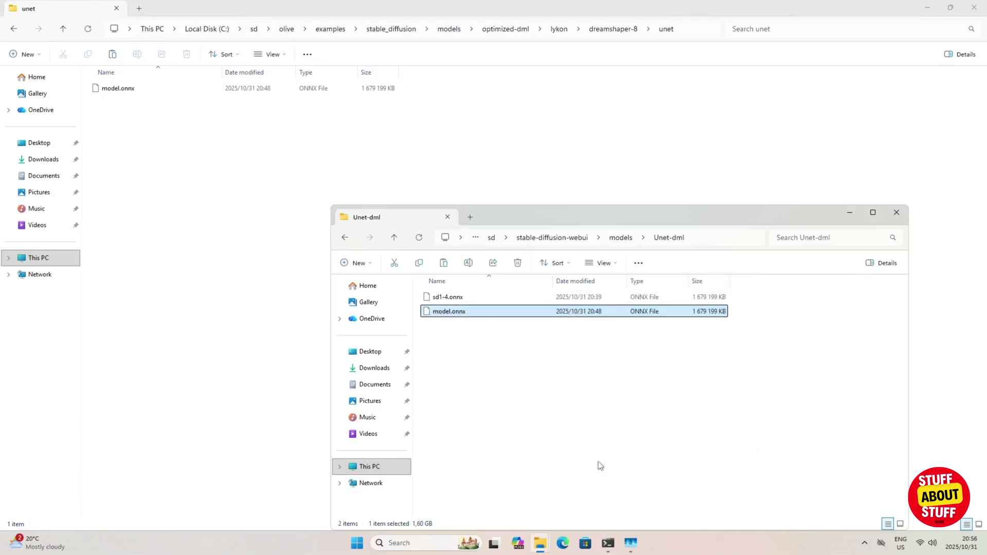
Rename the copied DreamShaper model.onnx in the Unet-dml folder as ds8.onnx.
right_click(497, 316)
click(585, 335)
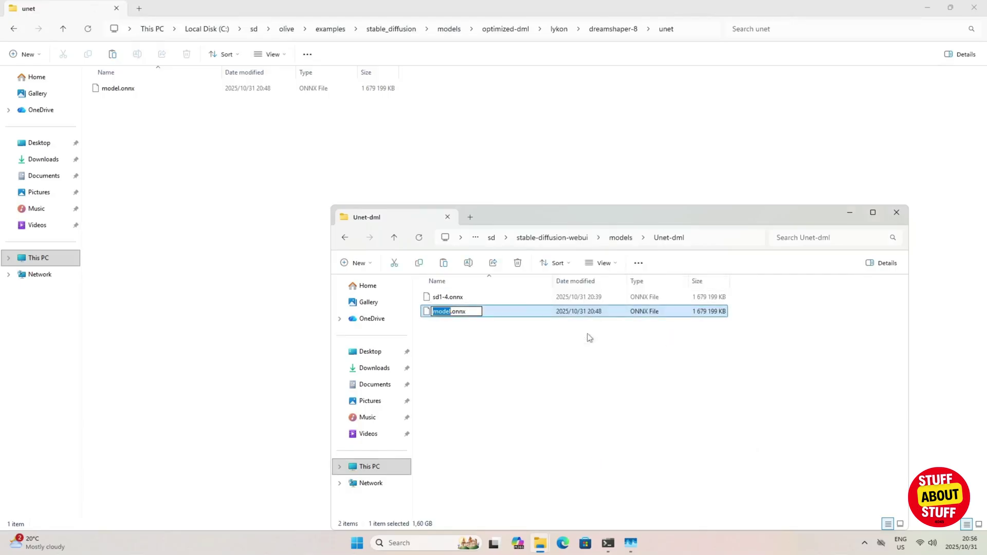
text(ds8)
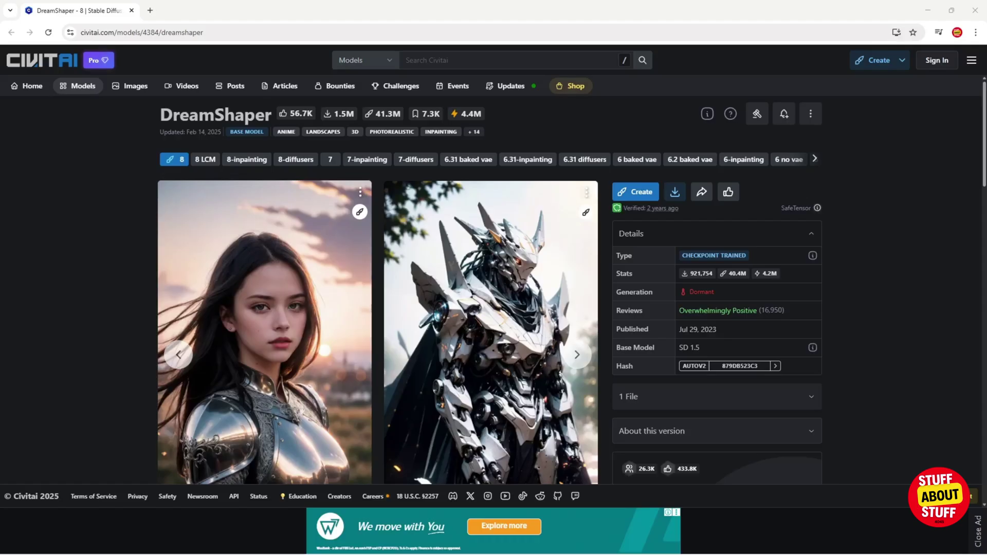
Download the DreamShaper version 8 checkpoint from its Civitai model page in the browser.
click(676, 194)
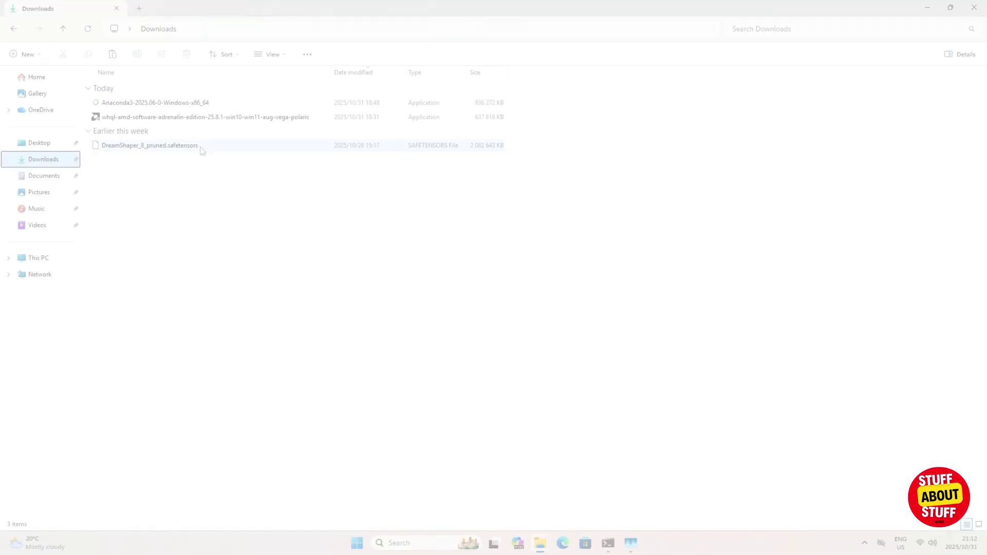
Copy DreamShaper_8_pruned.safetensors from Downloads into the web UI's models\Stable-diffusion folder, and close both folder windows.
click(201, 148)
right_click(201, 147)
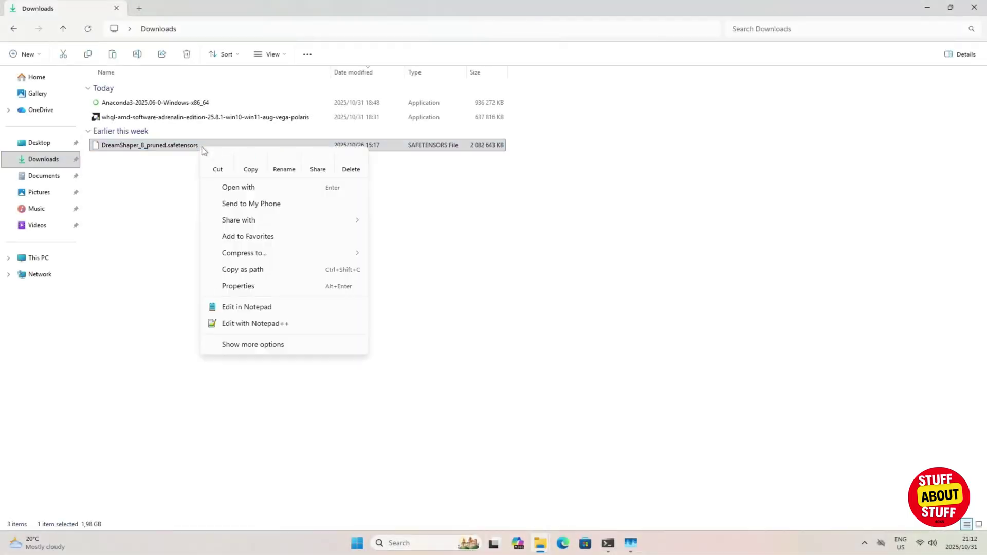
click(253, 171)
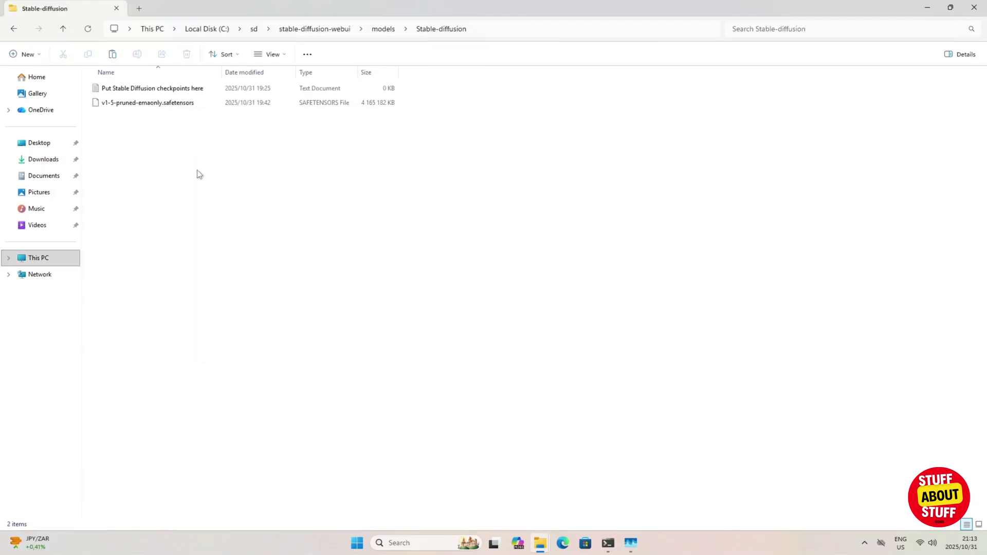
right_click(200, 175)
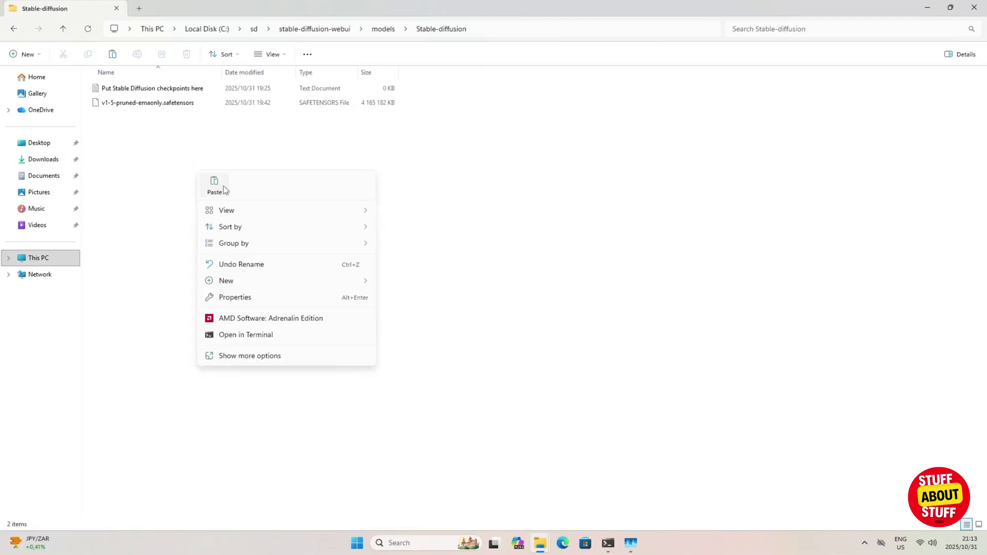
click(215, 186)
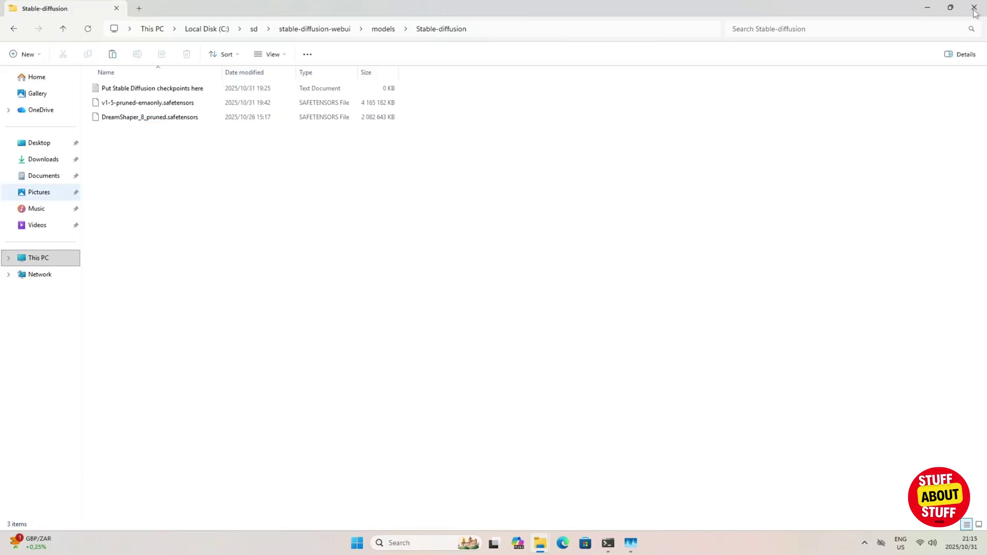
click(975, 10)
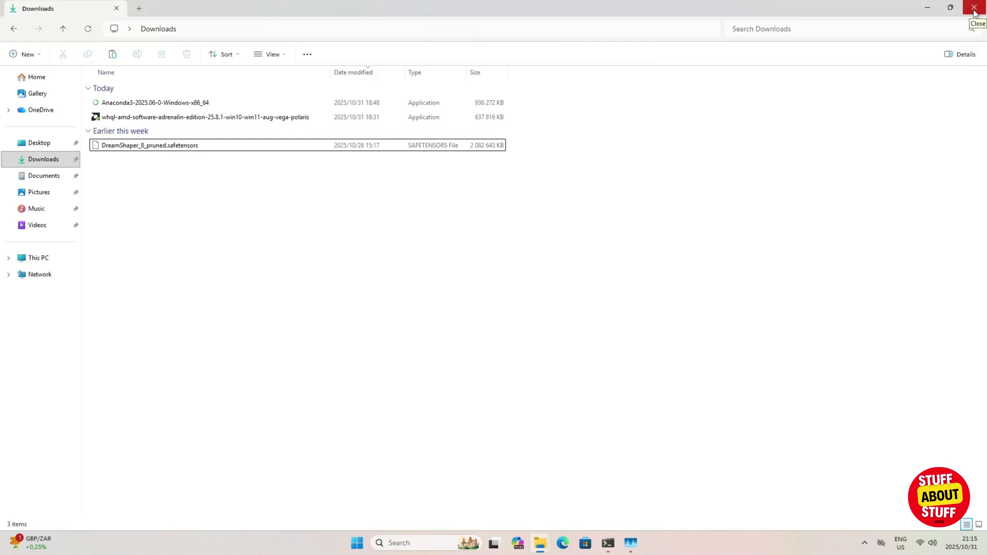
click(974, 10)
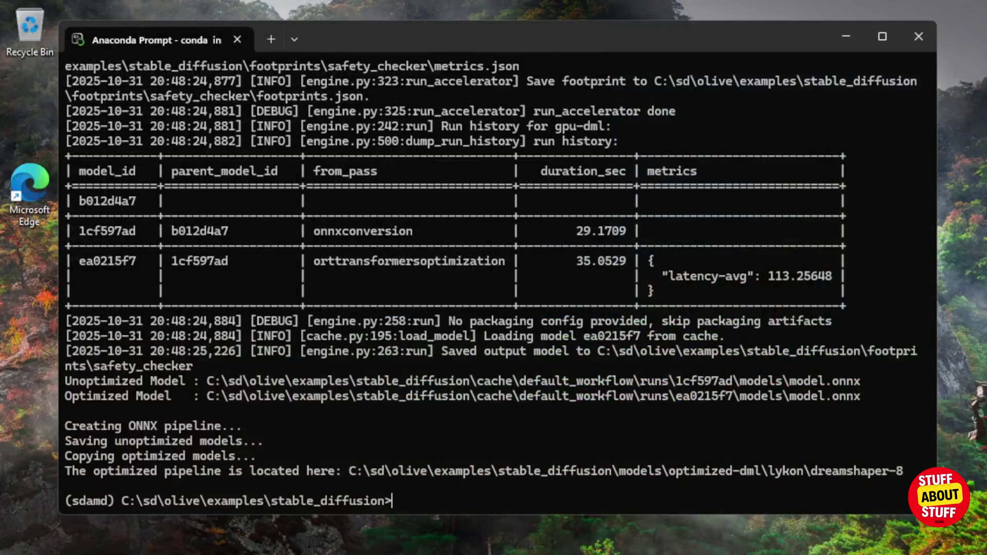
In the Anaconda Prompt, go up three directory levels from the Olive stable_diffusion example folder to C:\sd.
text(c)
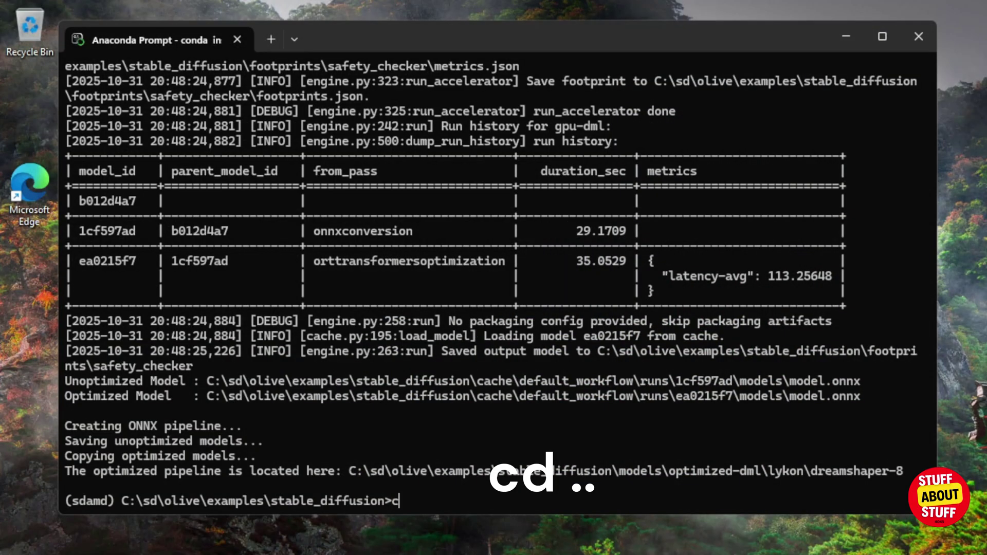
text(d ..)
key(Return)
text(cd )
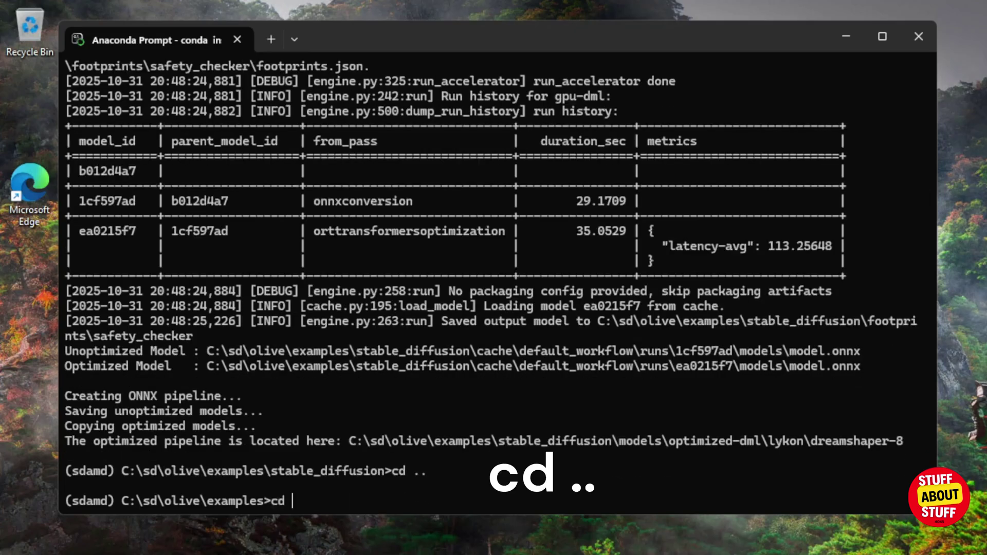
text(..)
key(Return)
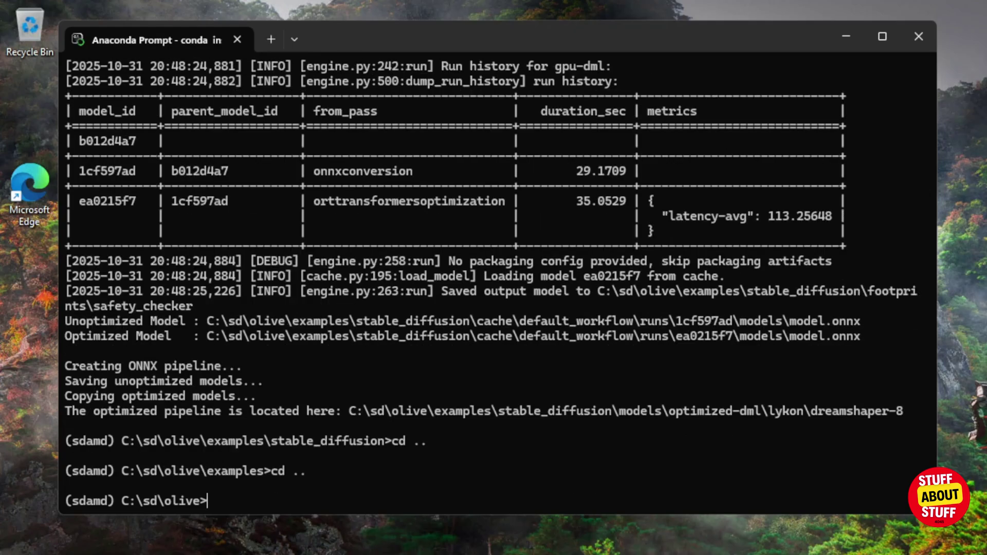
text(cd ..)
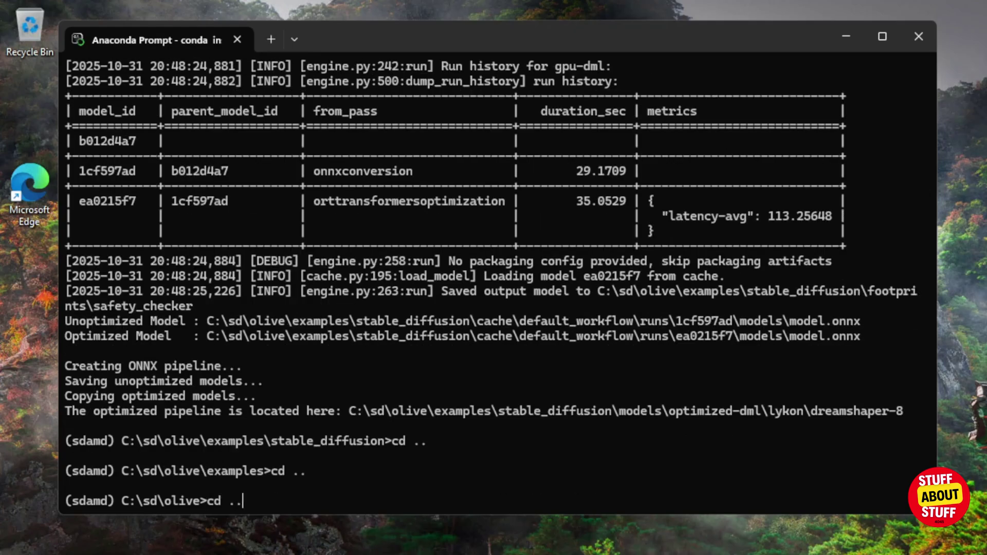
key(Return)
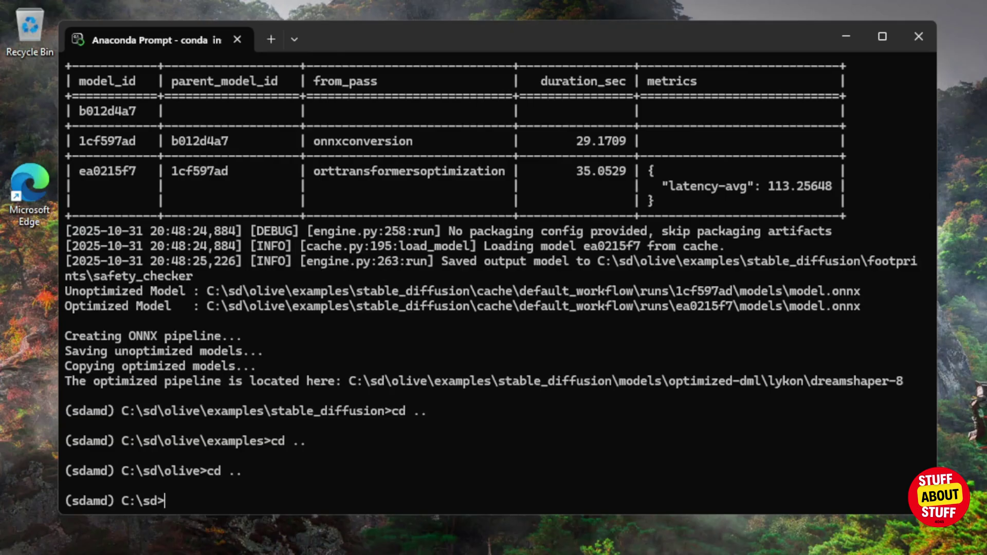
Change into the stable-diffusion-webui folder and run webui.bat --lowvram --precision full --no-half --skip-torch-cuda-test.
text(cd s)
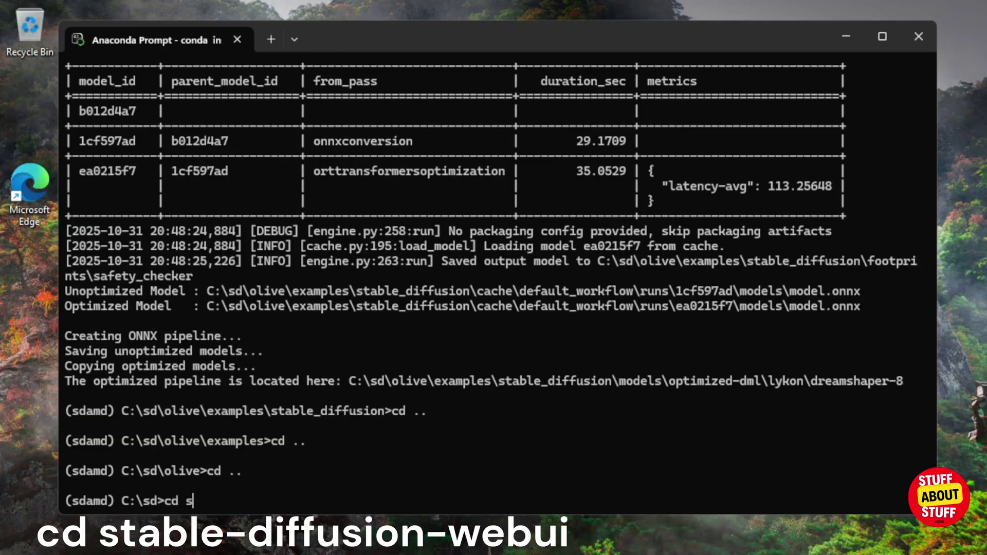
text(t)
key(Tab)
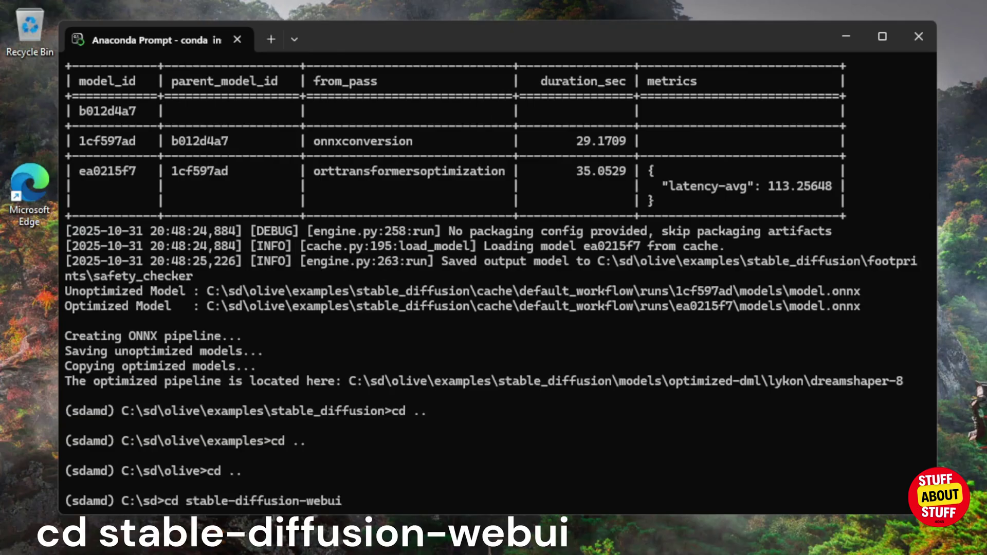
key(Return)
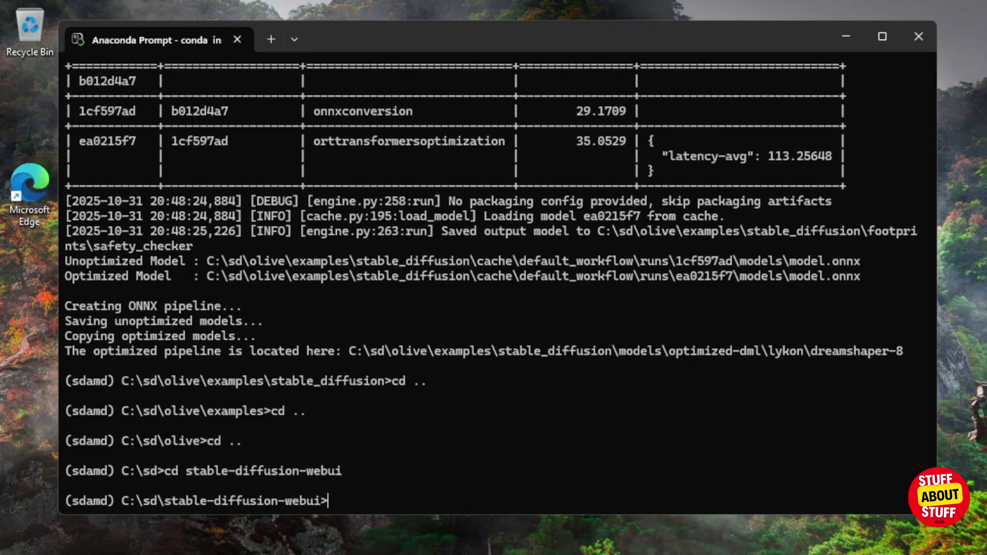
key(ctrl+v)
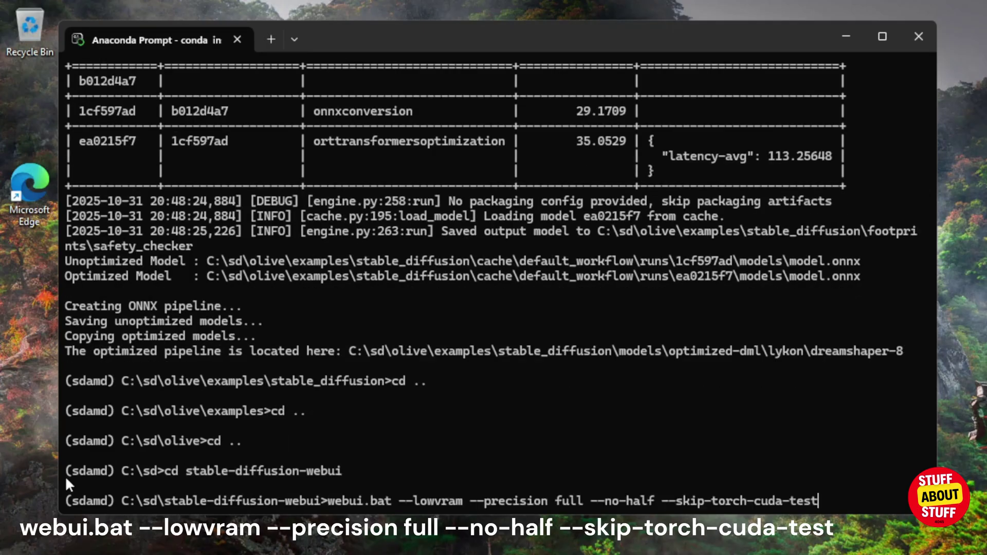
key(Return)
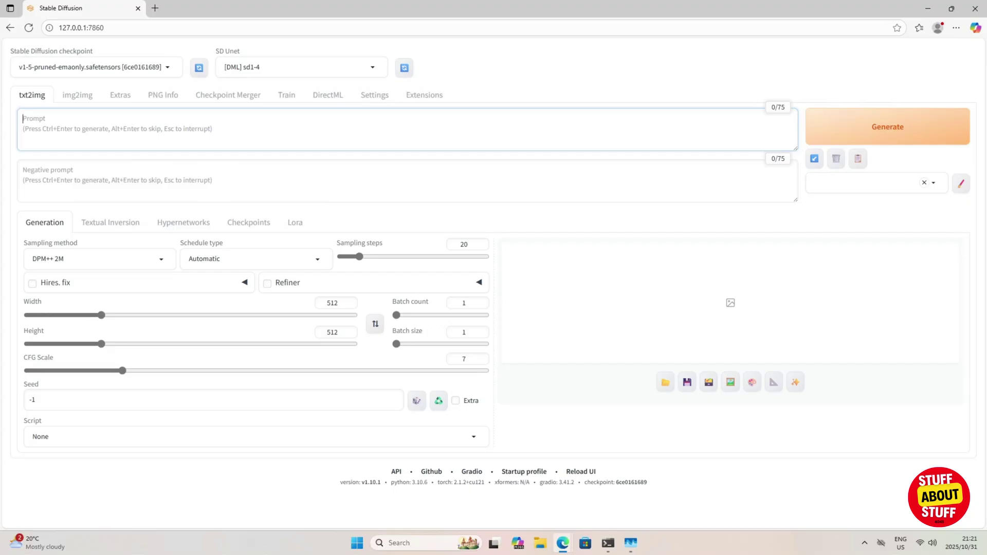
Select DreamShaper_8_pruned.safetensors as the Stable Diffusion checkpoint and [DML] ds8 as the SD Unet.
click(171, 70)
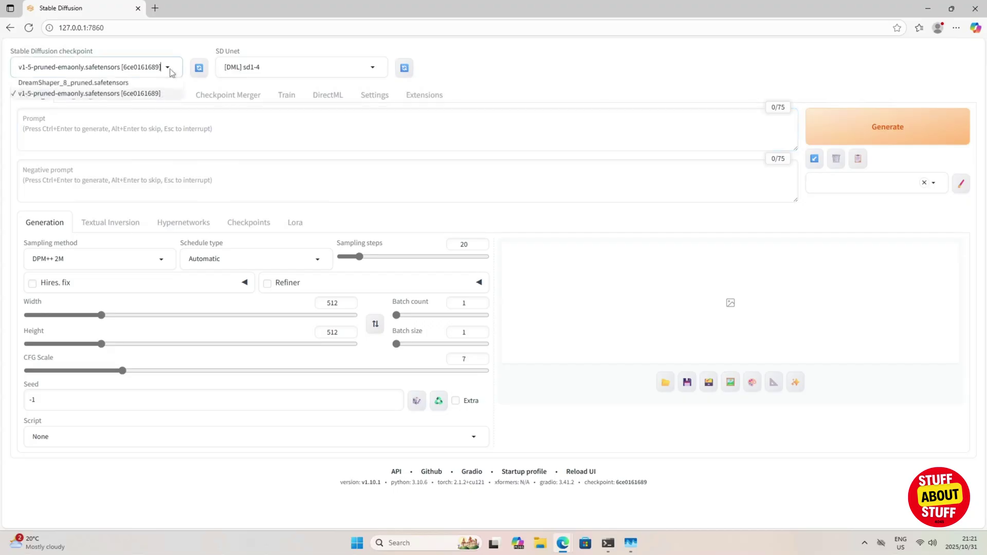
click(139, 83)
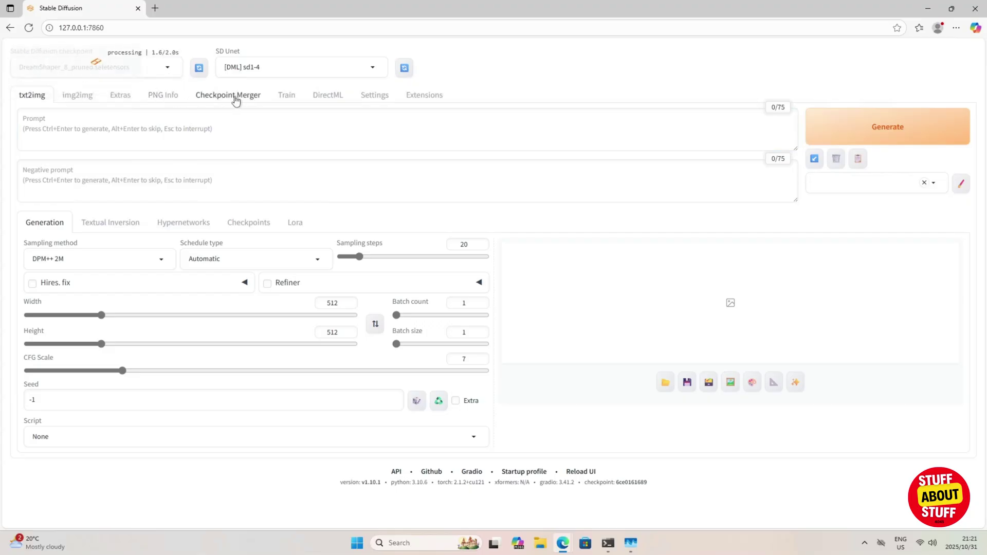
click(377, 71)
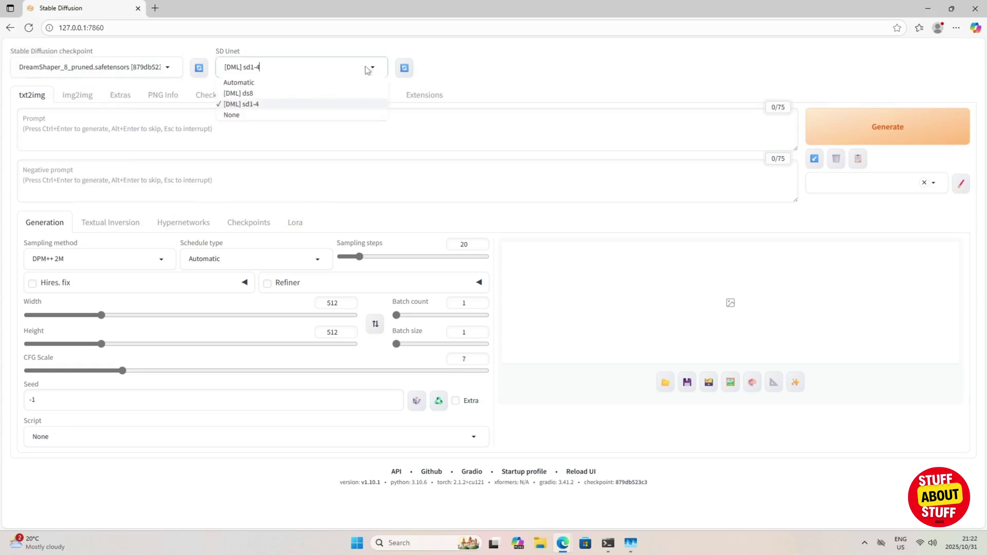
click(320, 94)
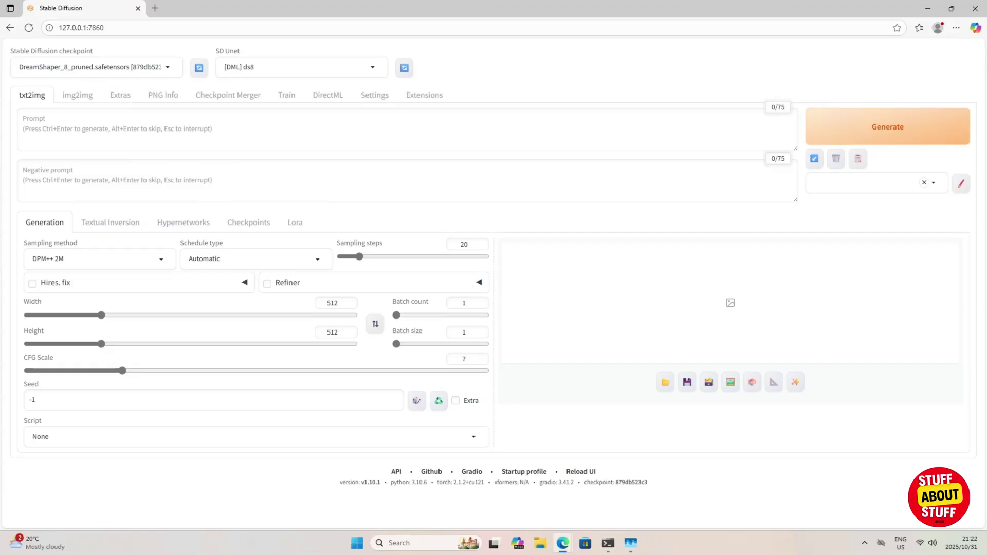
Generate an image from the prompt "Homer Simpson eating a donut, very detailed high resolution image, 4K" and check GPU usage in Task Manager.
click(22, 119)
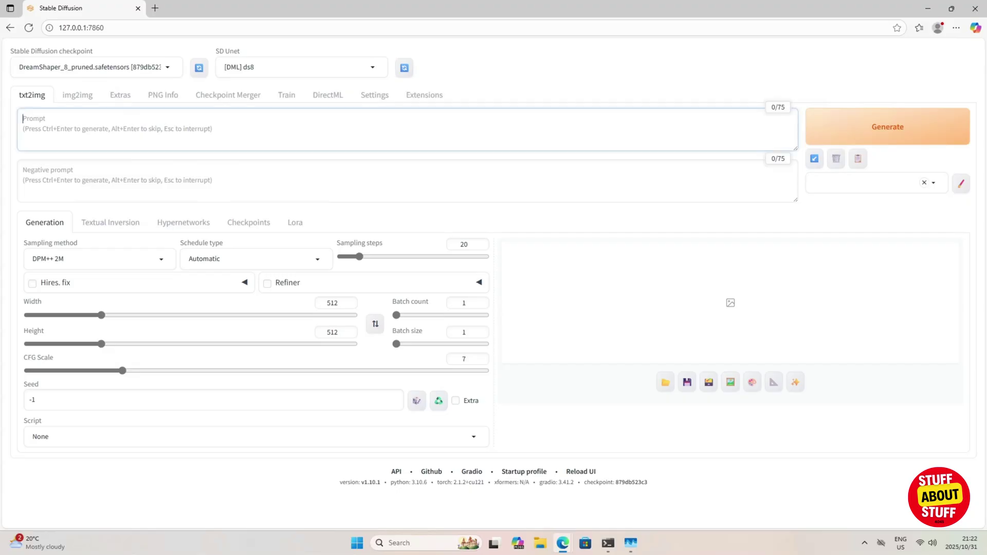
key(ctrl+v)
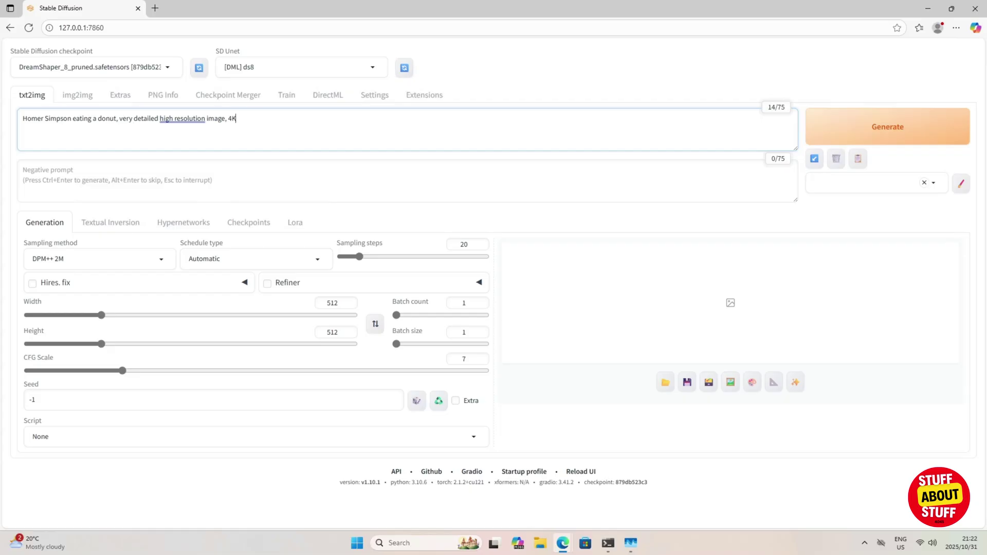
key(ctrl+Return)
click(633, 544)
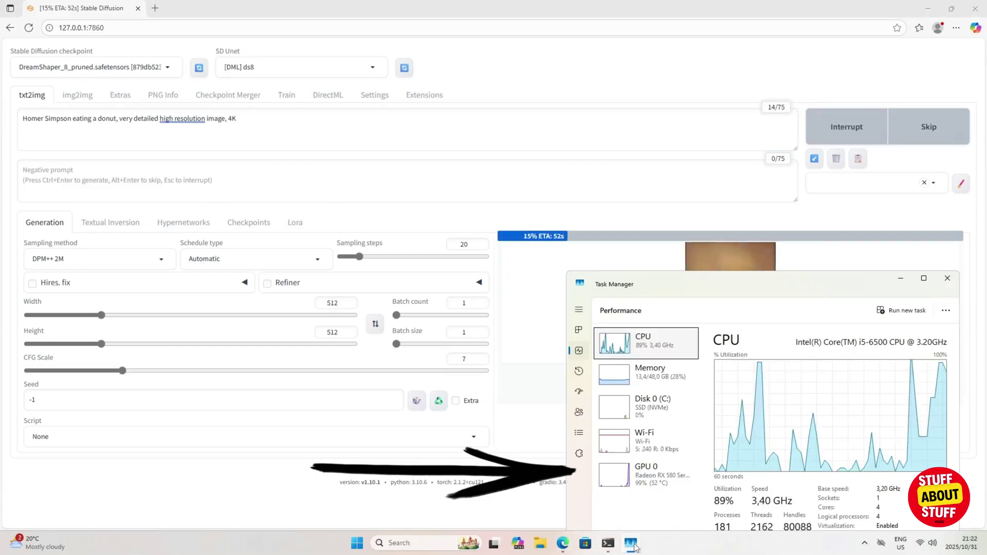
click(901, 279)
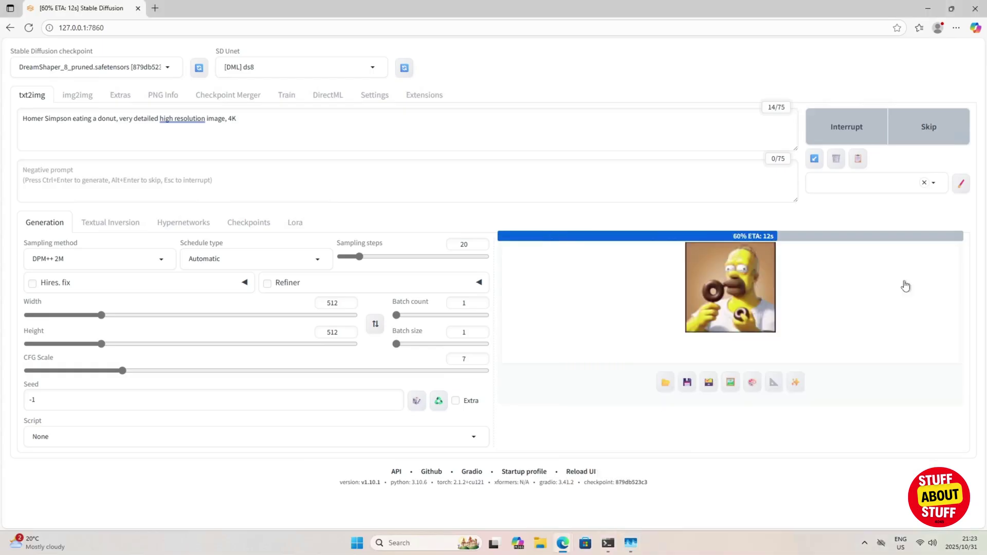